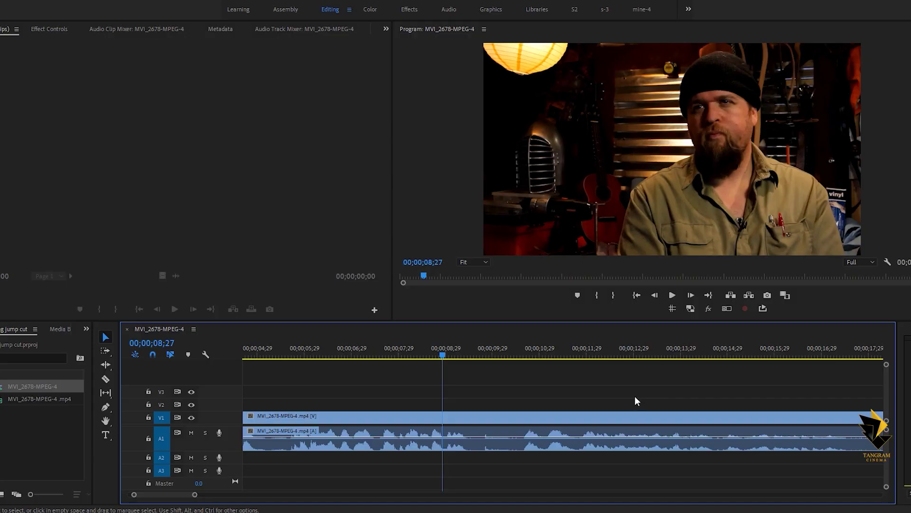
Step: Play through the interview clip to find the cut point and split it at 00;00;17;22 with the Razor tool
{"action": "key", "text": "minus"}
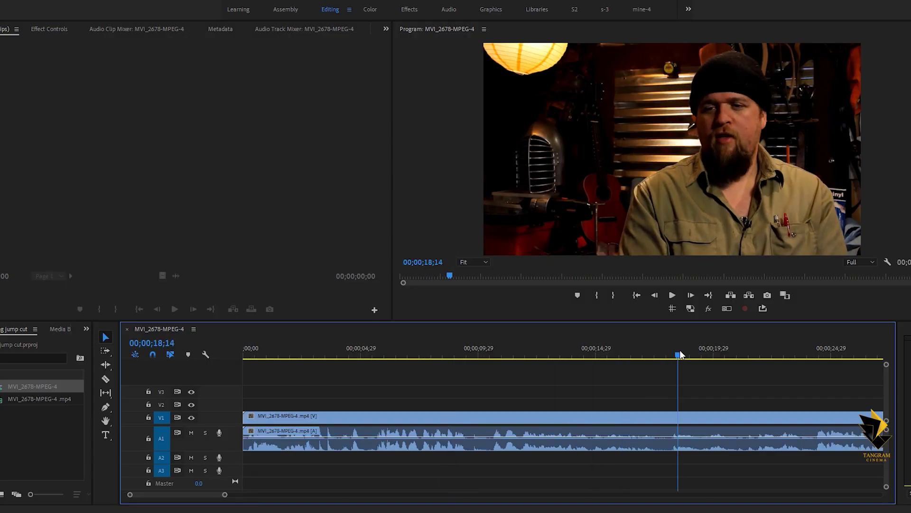
{"action": "scroll", "coordinate": [664, 369], "scroll_direction": "down", "scroll_amount": 2}
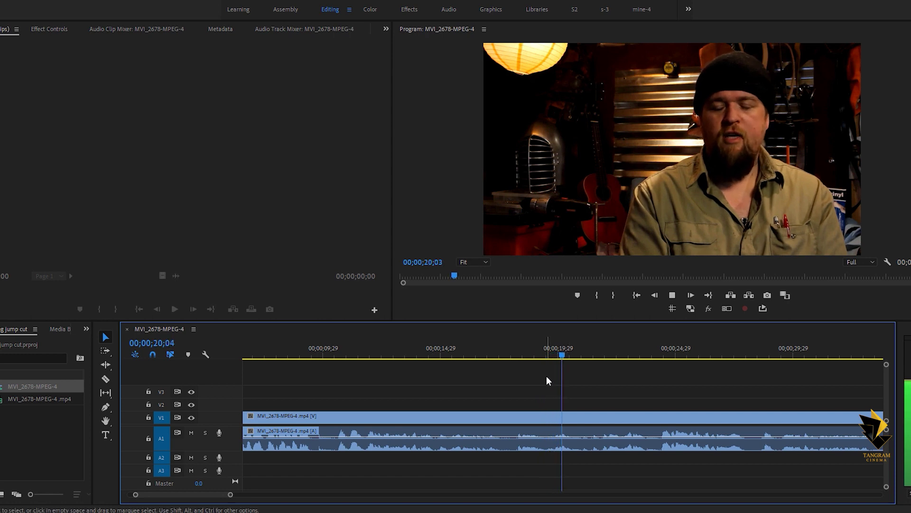
{"action": "left_click", "coordinate": [501, 357]}
{"action": "mouse_move", "coordinate": [514, 375]}
{"action": "left_mouse_down"}
{"action": "mouse_move", "coordinate": [535, 471]}
{"action": "mouse_move", "coordinate": [524, 371]}
{"action": "left_mouse_up"}
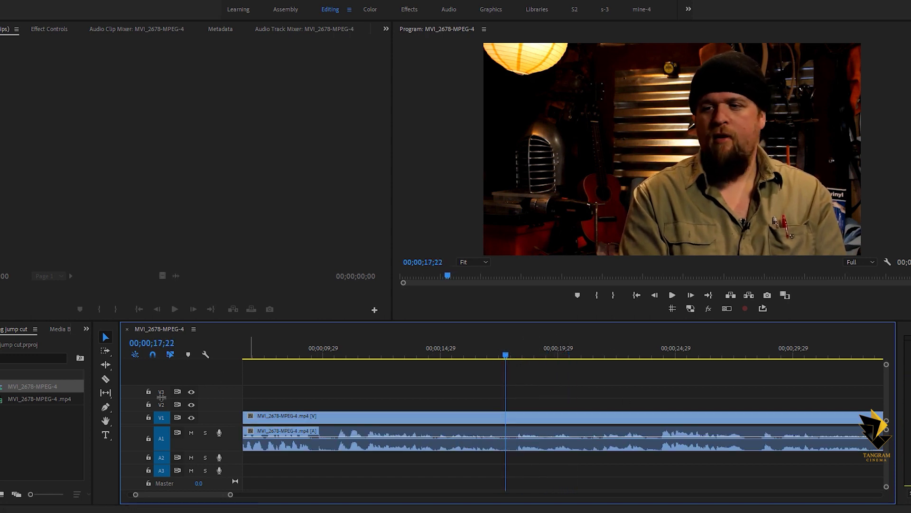
{"action": "left_click", "coordinate": [108, 380]}
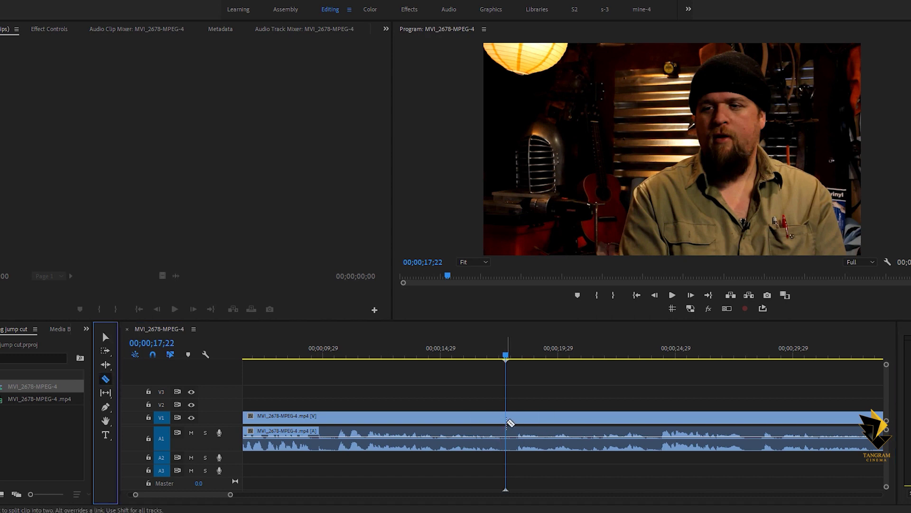
{"action": "left_click", "coordinate": [507, 420]}
Step: Cut the interview clip again at 00;00;21;23 and ripple delete the section between the two cuts
{"action": "key", "text": "space"}
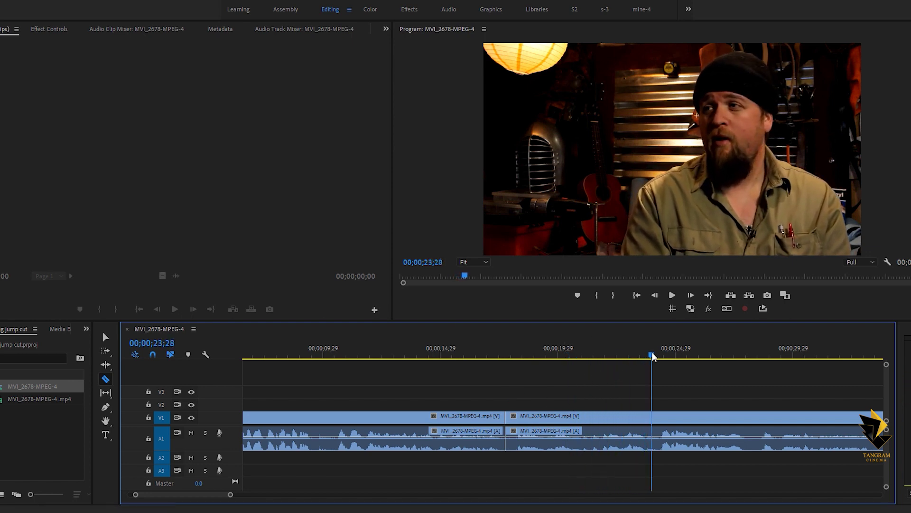
{"action": "left_click_drag", "start_coordinate": [653, 356], "coordinate": [601, 359]}
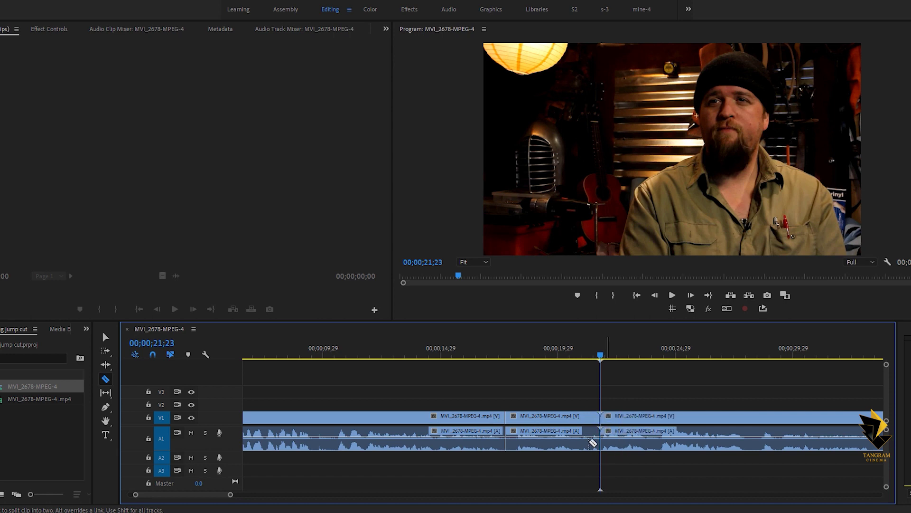
{"action": "key", "text": "v"}
{"action": "left_click", "coordinate": [561, 420]}
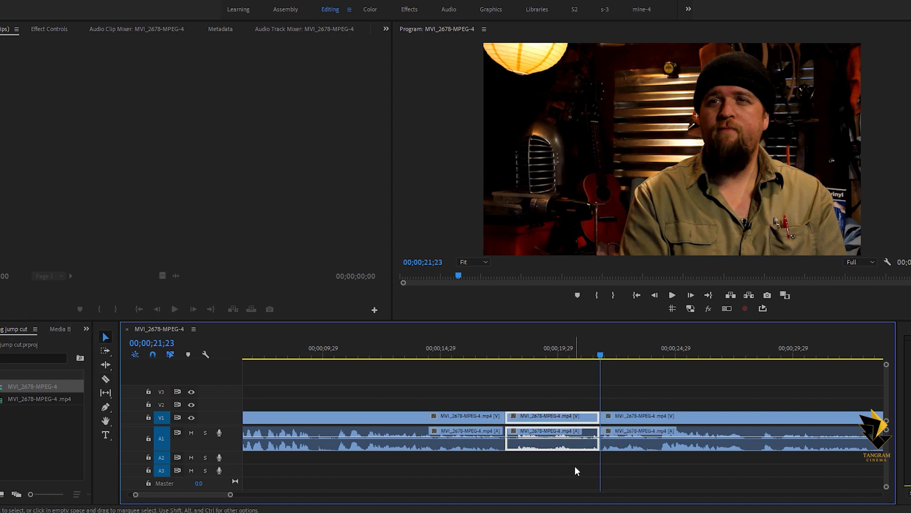
{"action": "key", "text": "Delete"}
{"action": "left_click", "coordinate": [542, 418]}
{"action": "key", "text": "Delete"}
Step: Scrub and play back across the join near 00;00;17;22 to review the jump cut
{"action": "left_click", "coordinate": [501, 357]}
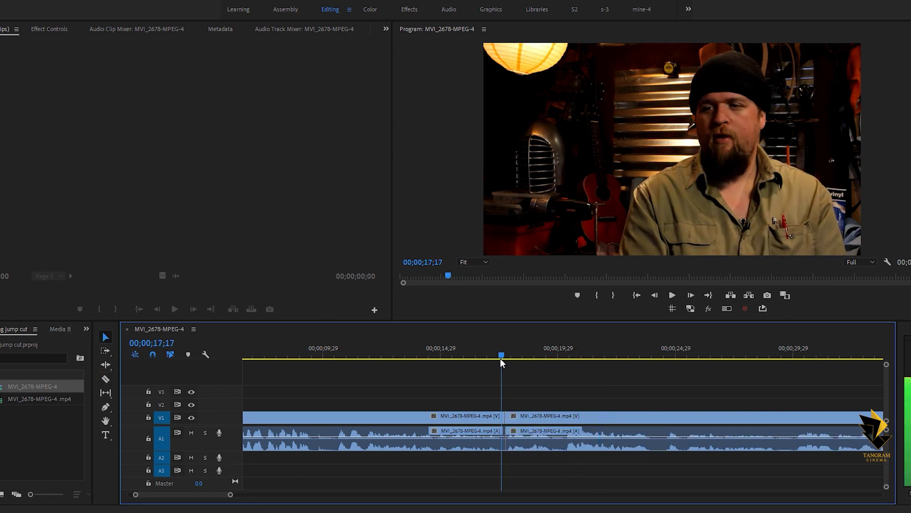
{"action": "left_click", "coordinate": [516, 357]}
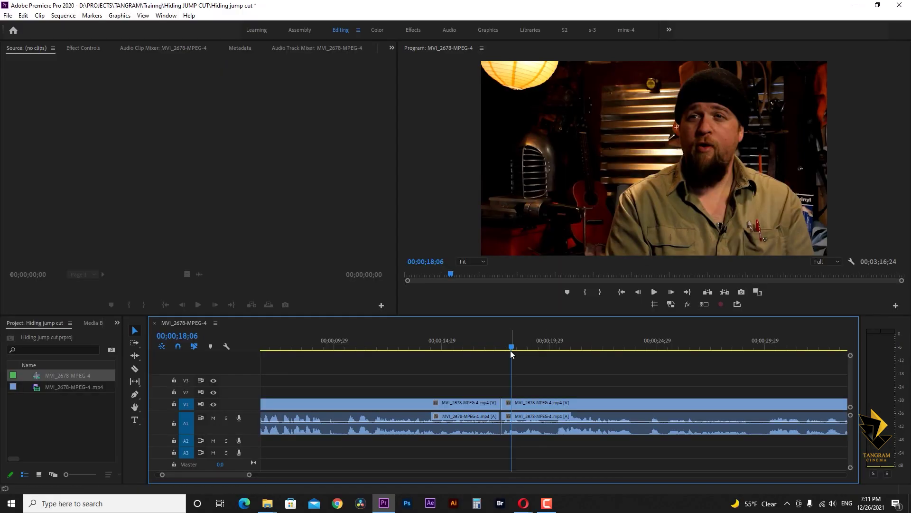
{"action": "left_click_drag", "start_coordinate": [511, 351], "coordinate": [495, 350]}
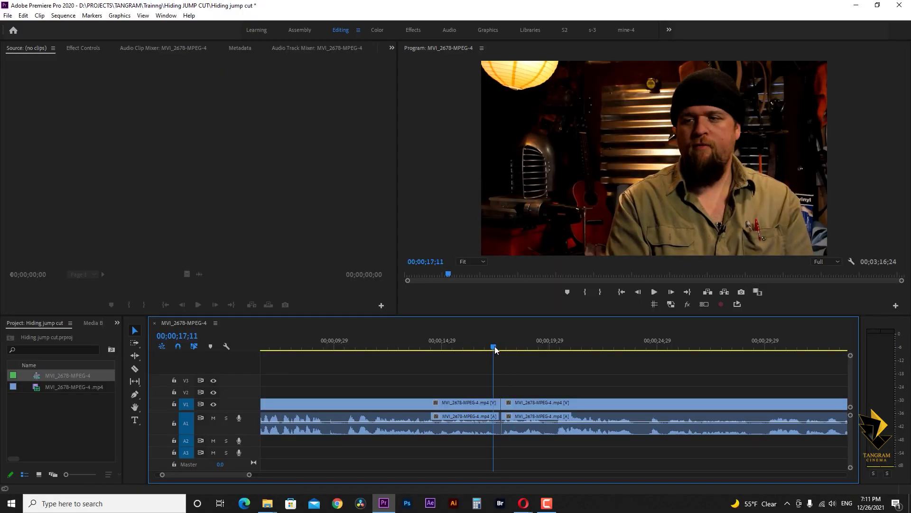
{"action": "key", "text": "space"}
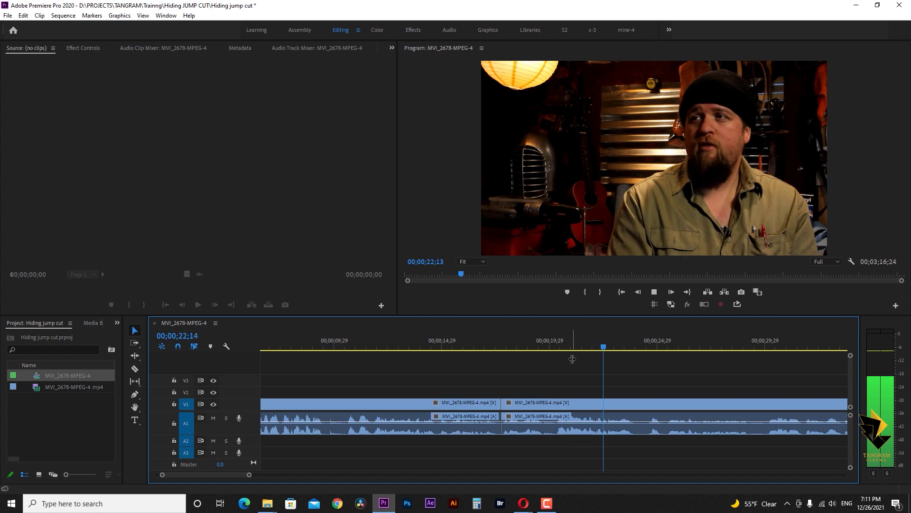
{"action": "key", "text": "space"}
Step: Split the clip after the jump cut at 00;00;24;03 and return the playhead to 00;00;18;10
{"action": "left_click", "coordinate": [645, 402]}
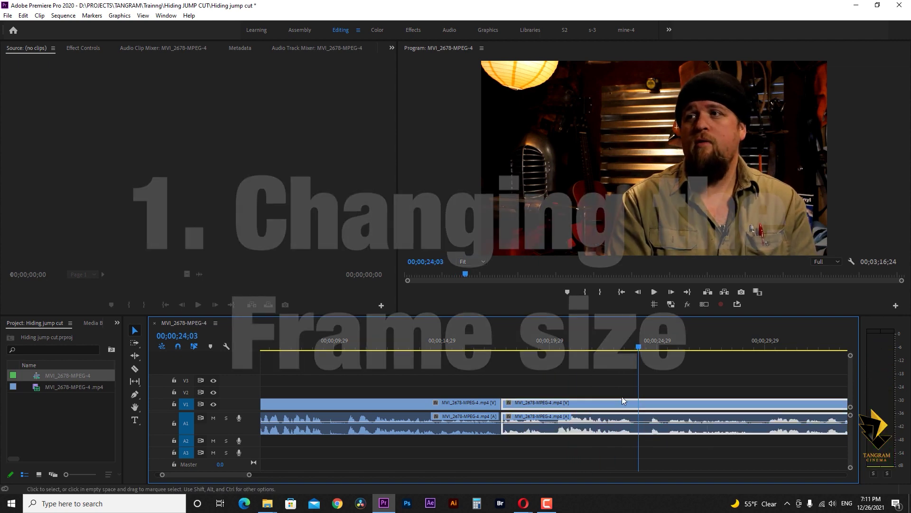
{"action": "key", "text": "ctrl+k"}
{"action": "left_click_drag", "start_coordinate": [624, 344], "coordinate": [515, 349]}
{"action": "left_click", "coordinate": [488, 365]}
Step: Set the scale of the section between the jump cut and the new split to 150
{"action": "left_click", "coordinate": [534, 407]}
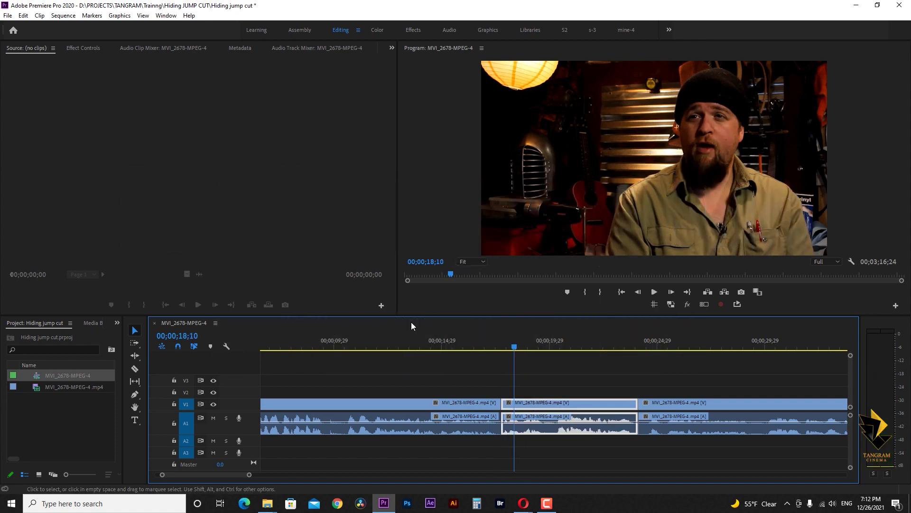
{"action": "left_click", "coordinate": [82, 48]}
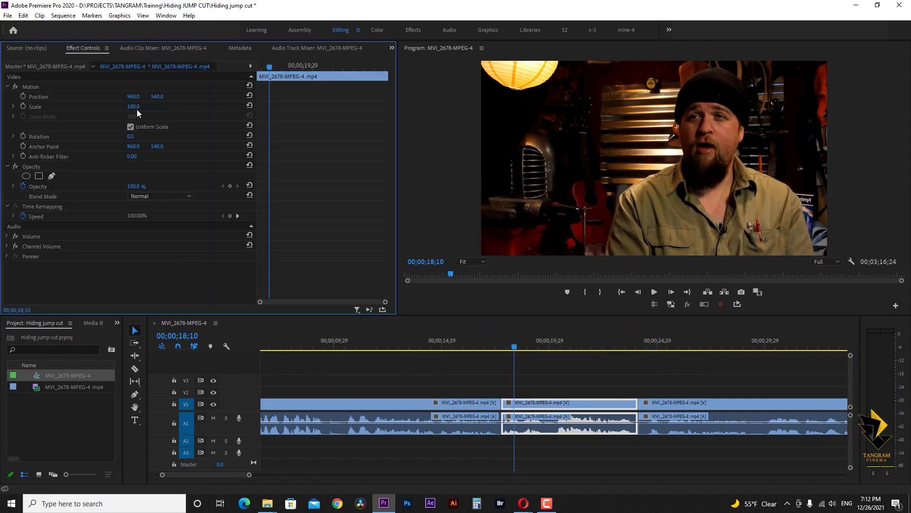
{"action": "left_click", "coordinate": [136, 108]}
{"action": "type", "text": "15"}
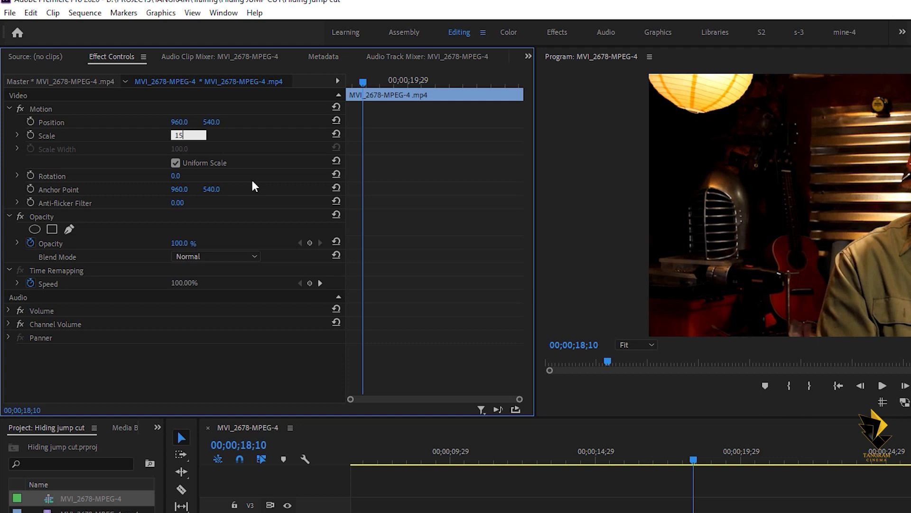
{"action": "type", "text": "0"}
{"action": "key", "text": "Return"}
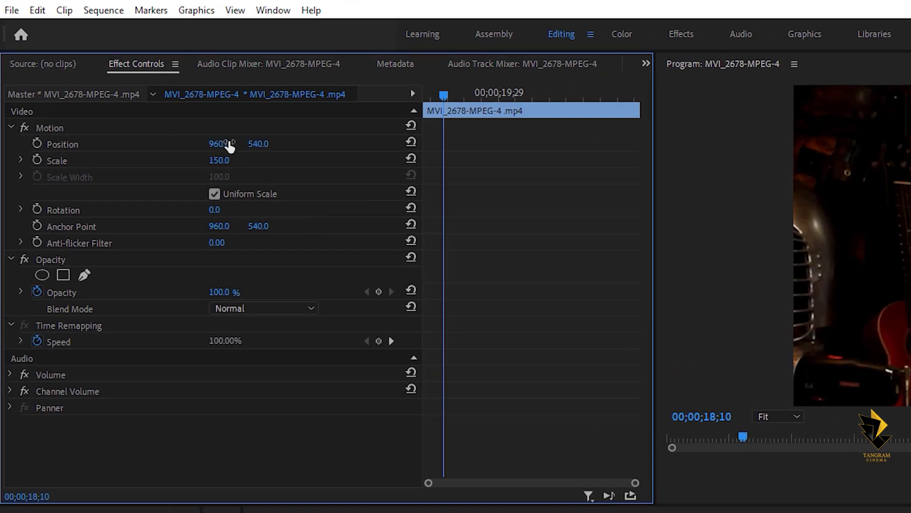
Step: Reframe the enlarged section by changing its position to 709, 653
{"action": "left_click_drag", "start_coordinate": [227, 144], "coordinate": [166, 145]}
{"action": "left_click_drag", "start_coordinate": [262, 144], "coordinate": [333, 144]}
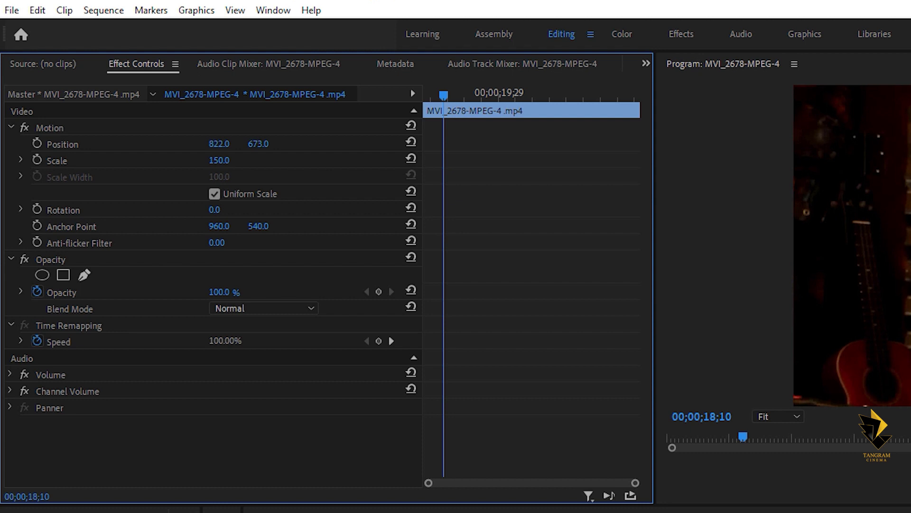
{"action": "left_click_drag", "start_coordinate": [258, 144], "coordinate": [236, 144]}
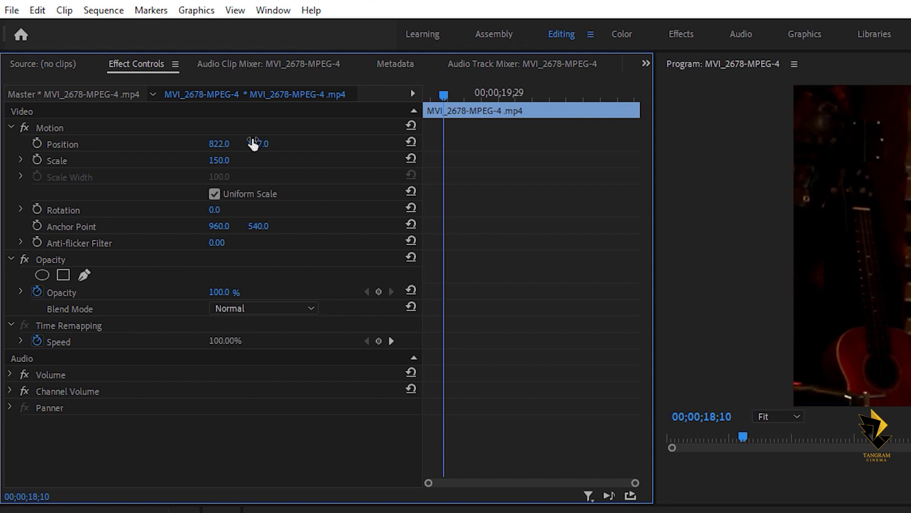
{"action": "left_click_drag", "start_coordinate": [218, 144], "coordinate": [164, 145]}
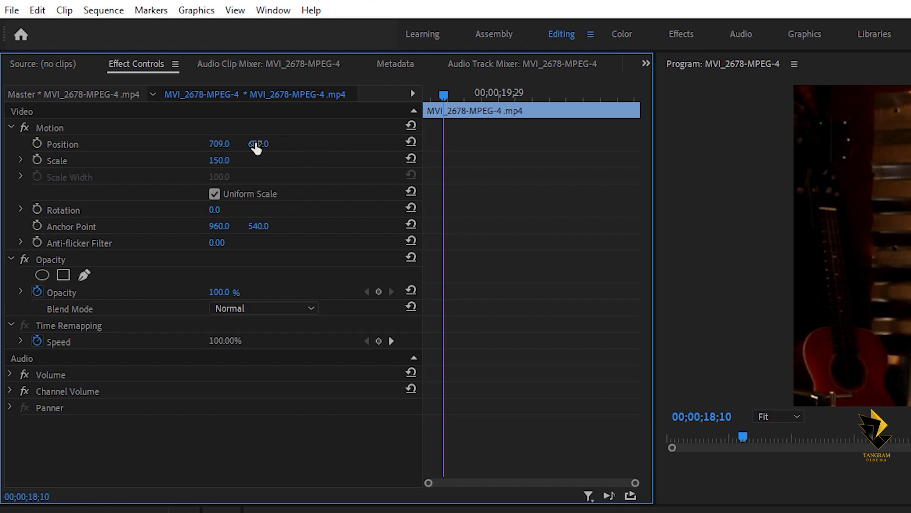
{"action": "left_click_drag", "start_coordinate": [256, 144], "coordinate": [269, 144]}
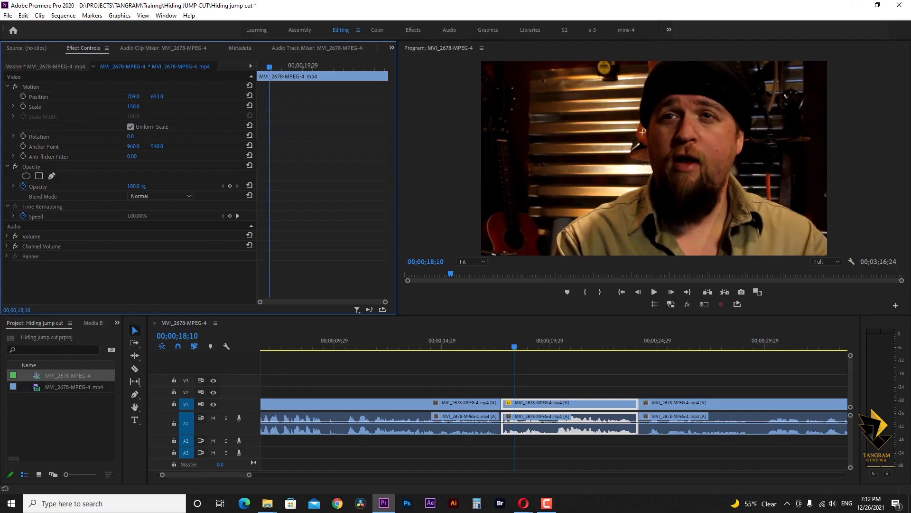
Step: Play back and scrub across the jump cut to check the change of frame size
{"action": "left_click", "coordinate": [508, 346]}
{"action": "key", "text": "space"}
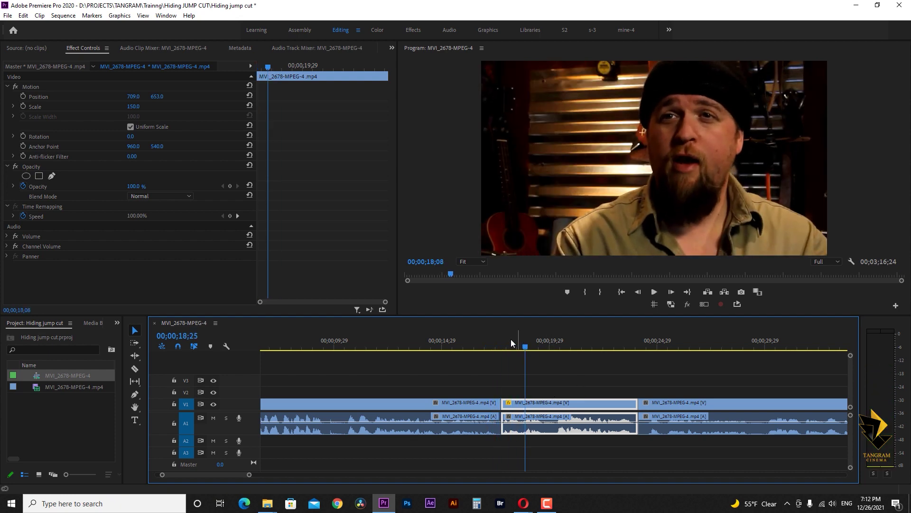
{"action": "left_click", "coordinate": [495, 347]}
{"action": "left_click_drag", "start_coordinate": [500, 347], "coordinate": [506, 346]}
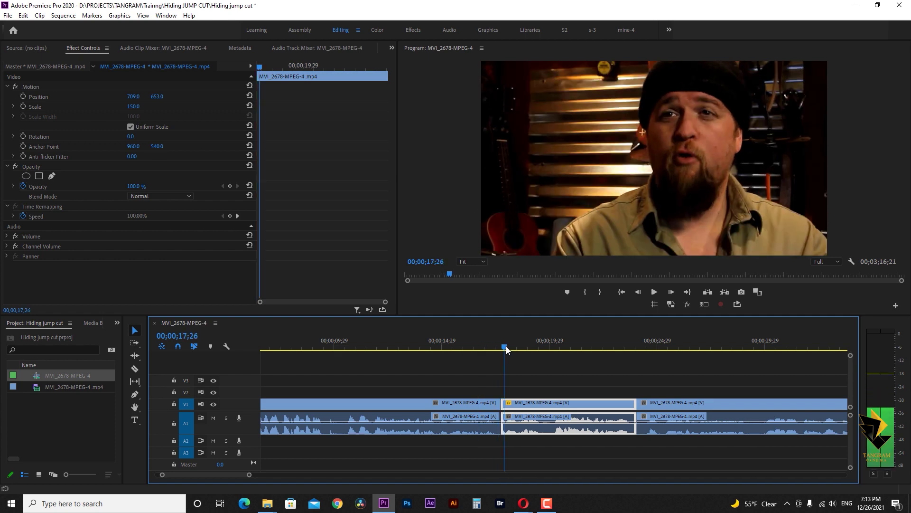
Step: Set the section's scale to 170 and adjust its horizontal and vertical position to reframe the speaker
{"action": "left_click", "coordinate": [132, 106]}
{"action": "type", "text": "170"}
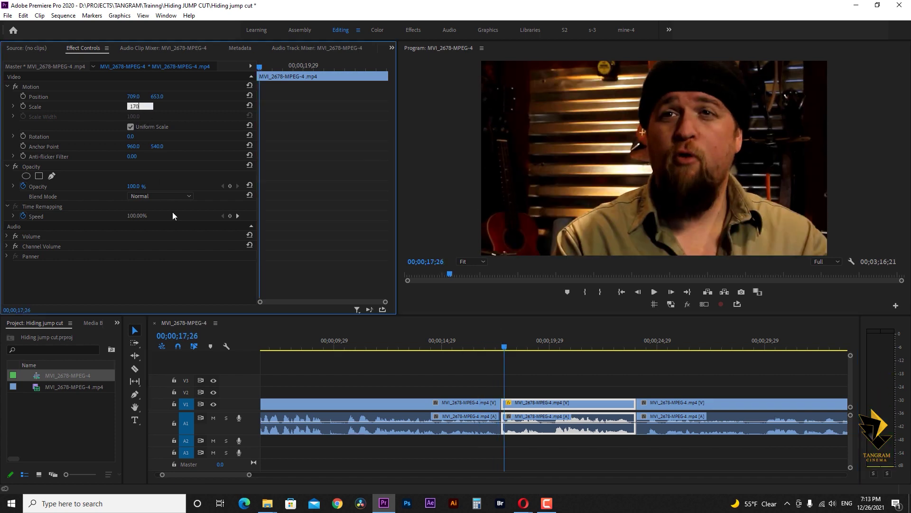
{"action": "key", "text": "Return"}
{"action": "left_click_drag", "start_coordinate": [133, 96], "coordinate": [81, 97]}
{"action": "left_click_drag", "start_coordinate": [157, 97], "coordinate": [174, 97]}
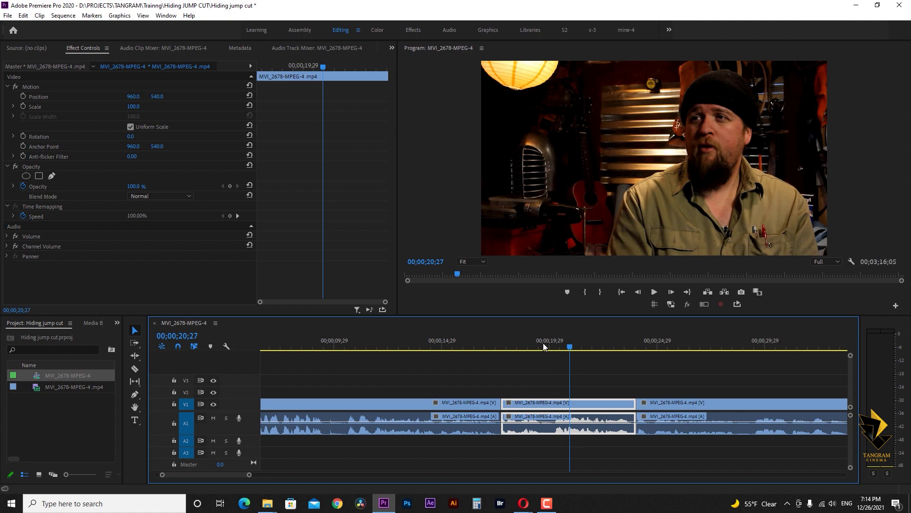
Step: Apply the Morph Cut video transition from the Dissolve group to the jump cut on track V1
{"action": "left_click_drag", "start_coordinate": [543, 347], "coordinate": [487, 346]}
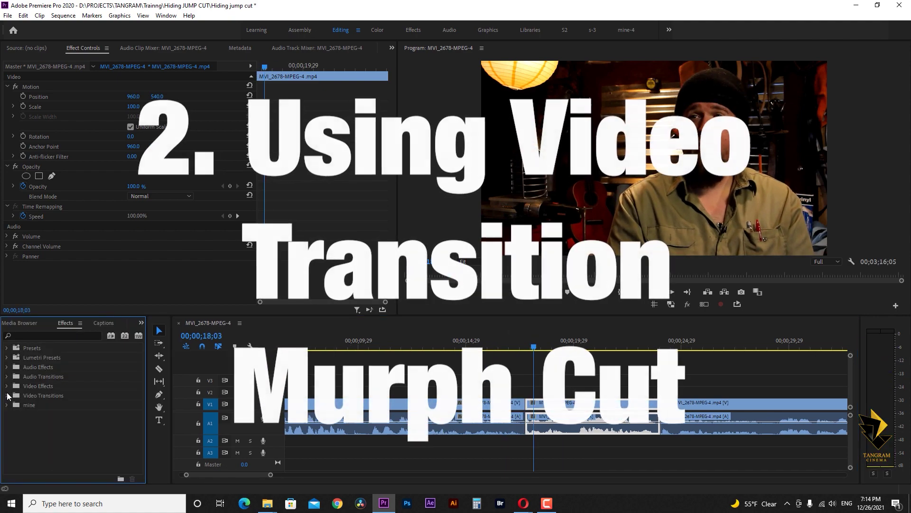
{"action": "left_click", "coordinate": [7, 395]}
{"action": "left_click", "coordinate": [11, 415]}
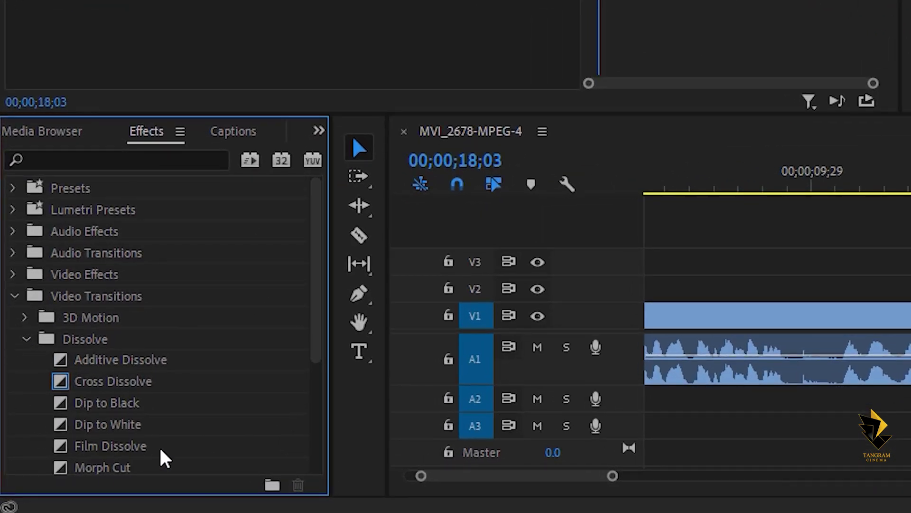
{"action": "scroll", "coordinate": [164, 446], "scroll_direction": "down", "scroll_amount": 1}
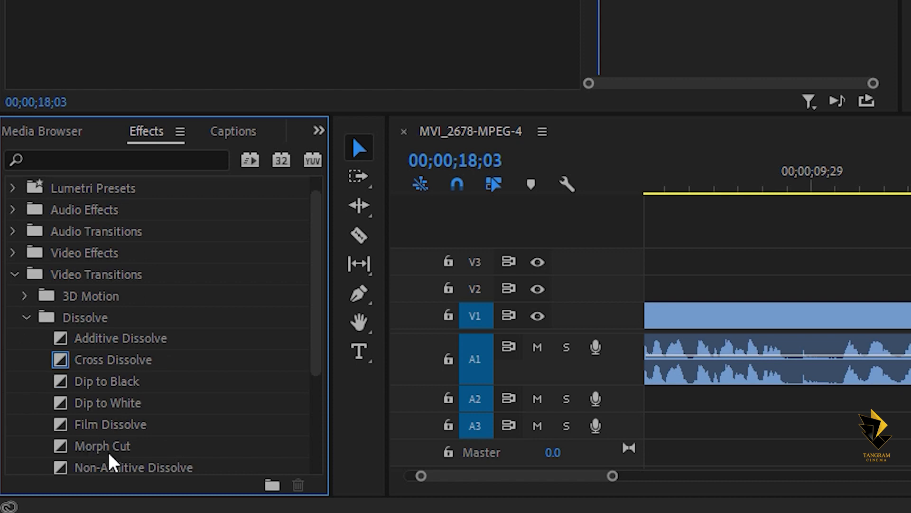
{"action": "left_click_drag", "start_coordinate": [314, 359], "coordinate": [325, 410]}
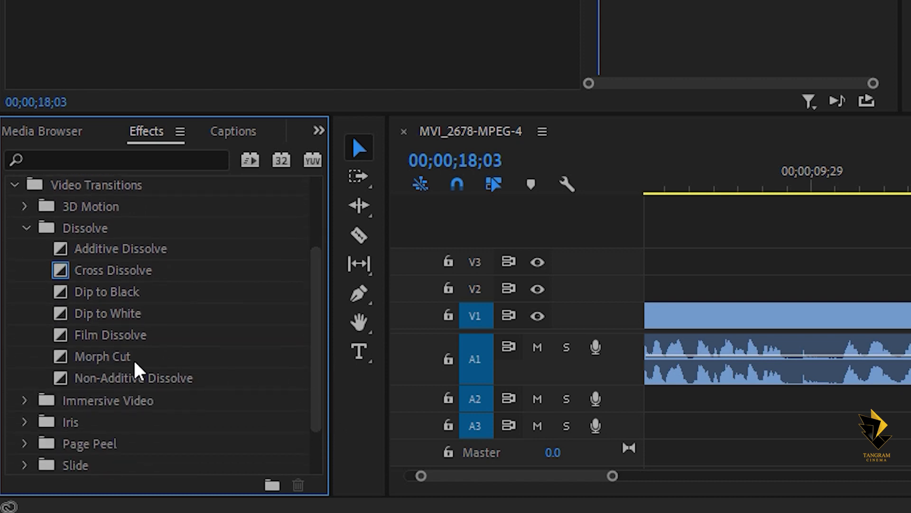
{"action": "left_click_drag", "start_coordinate": [59, 357], "coordinate": [910, 361]}
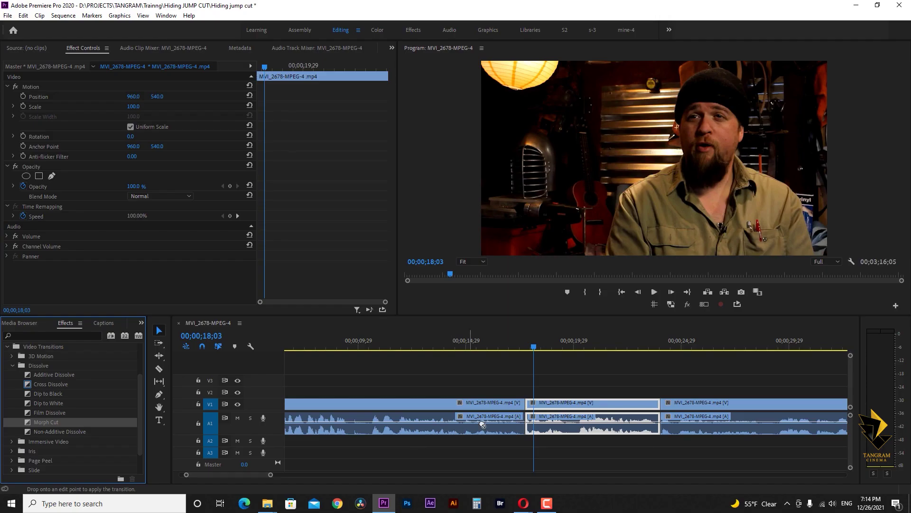
{"action": "left_click_drag", "start_coordinate": [533, 409], "coordinate": [531, 403]}
Step: Shorten the Morph Cut transition to 00;00;00;07 and play back the join from about 00;00;17;07
{"action": "left_click", "coordinate": [532, 347]}
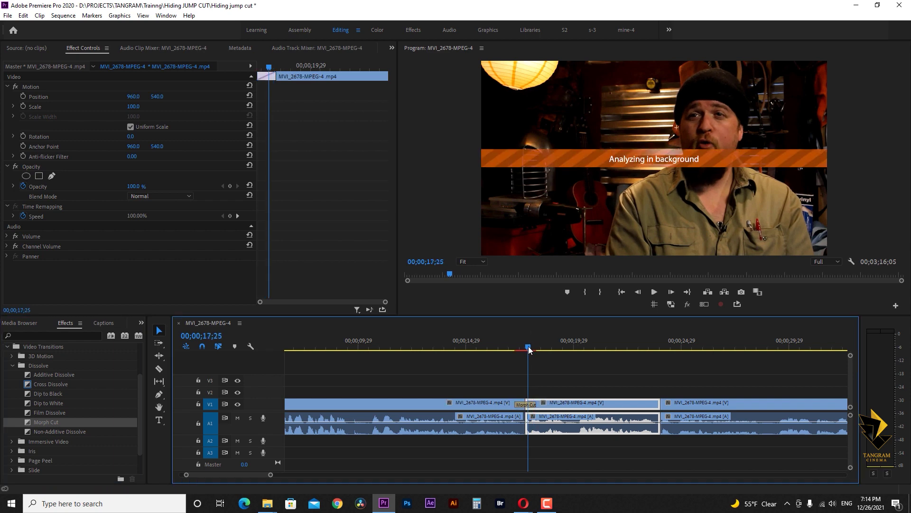
{"action": "key", "text": "="}
{"action": "key", "text": "="}
{"action": "left_click_drag", "start_coordinate": [594, 405], "coordinate": [567, 407]}
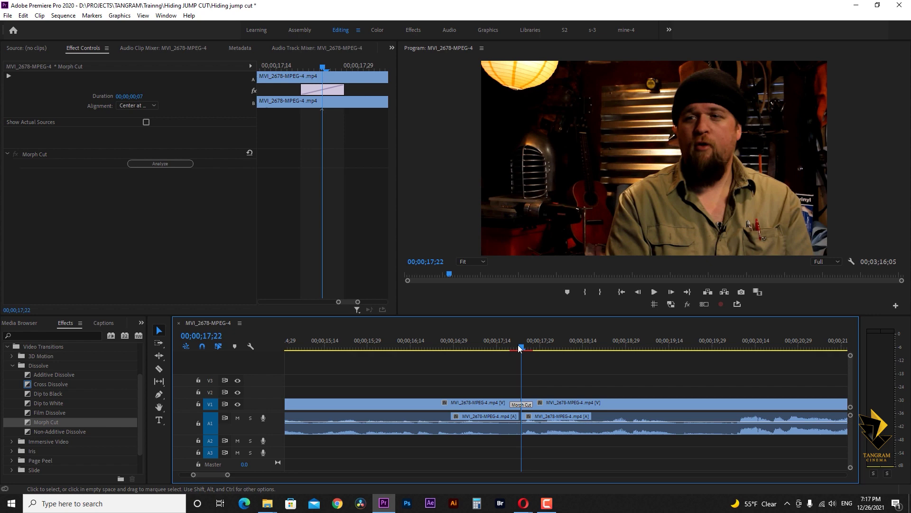
{"action": "left_click_drag", "start_coordinate": [518, 349], "coordinate": [478, 356]}
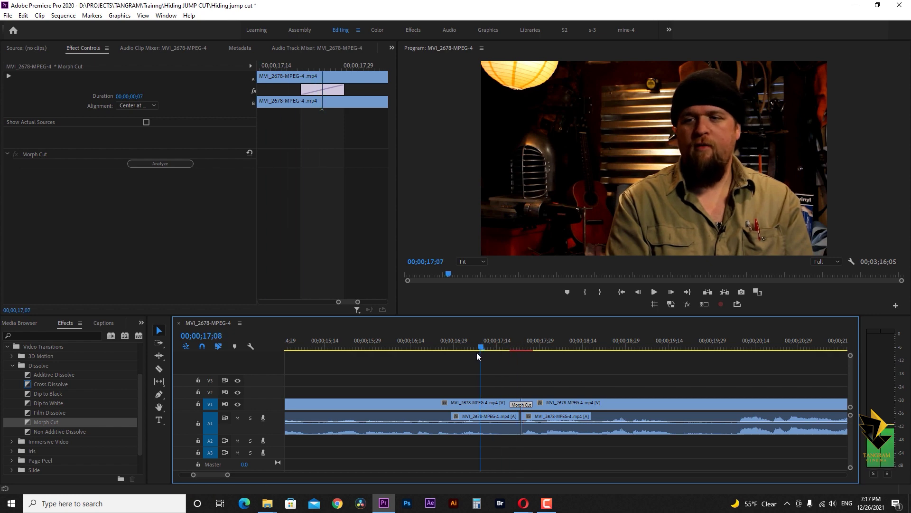
{"action": "key", "text": "space"}
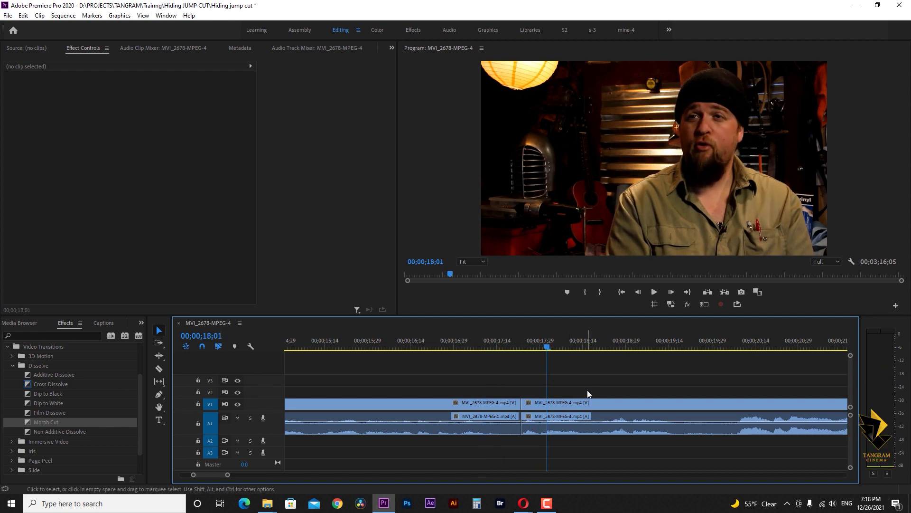
Step: Move only the video of the section after the jump cut up to track V2
{"action": "key", "text": "minus"}
{"action": "left_click_drag", "start_coordinate": [565, 398], "coordinate": [565, 380]}
{"action": "left_click", "coordinate": [565, 374]}
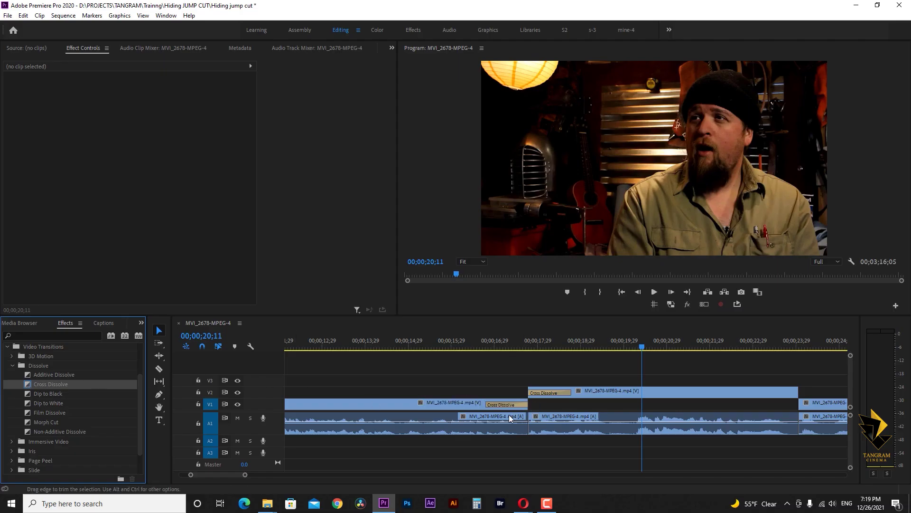
Step: Shorten the cross dissolves on V1 and V2 at the jump cut to about half a second each and play back the join
{"action": "left_click_drag", "start_coordinate": [491, 404], "coordinate": [502, 404]}
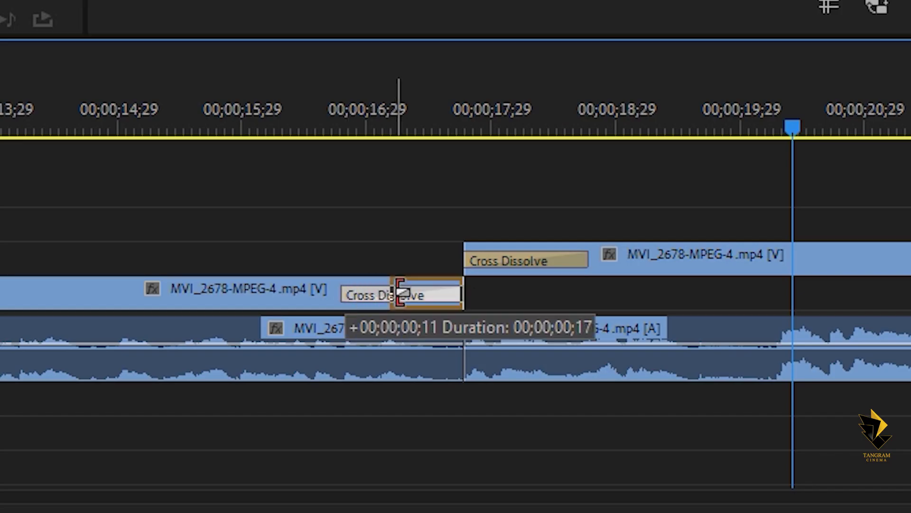
{"action": "left_click_drag", "start_coordinate": [401, 292], "coordinate": [392, 291]}
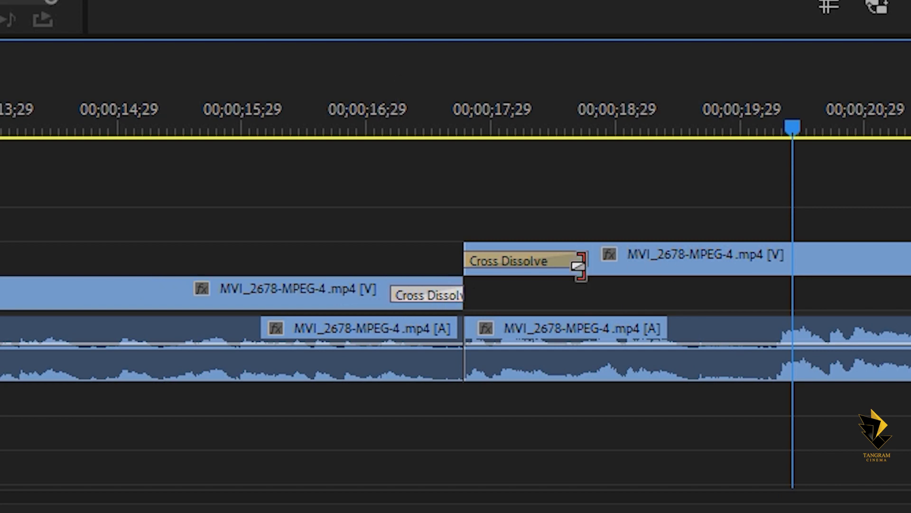
{"action": "left_click_drag", "start_coordinate": [584, 263], "coordinate": [525, 263]}
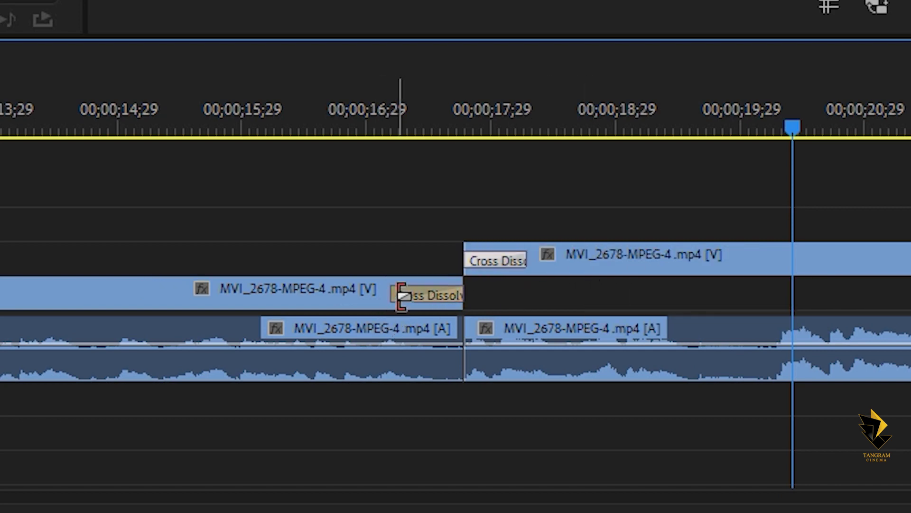
{"action": "left_click_drag", "start_coordinate": [402, 296], "coordinate": [410, 295]}
{"action": "left_click", "coordinate": [451, 119]}
{"action": "left_click", "coordinate": [224, 125]}
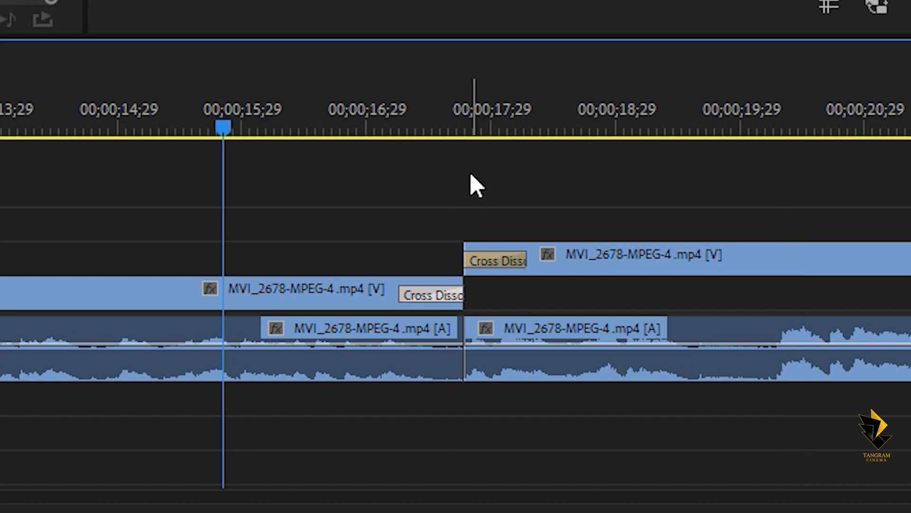
{"action": "key", "text": "space"}
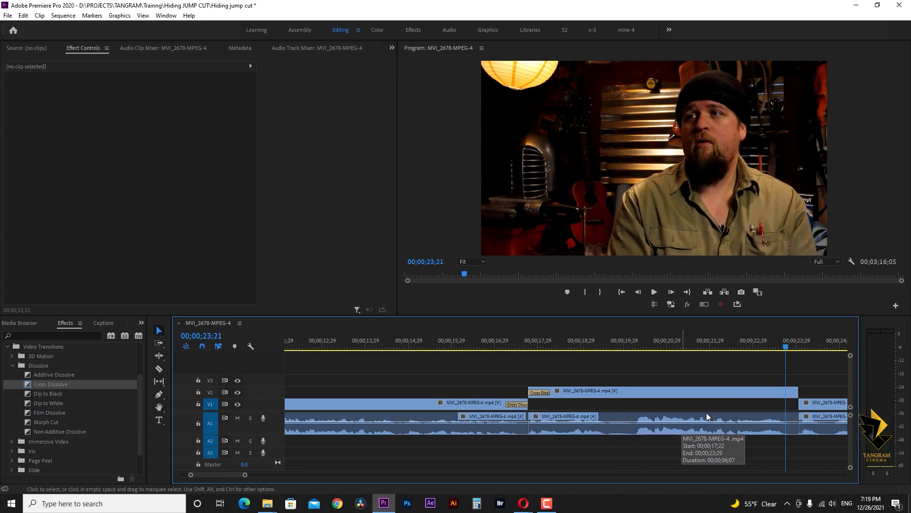
Step: Set the V2 section's scale to 170 and its position to about 484, 703 for a closer framing, and play back the join
{"action": "left_click_drag", "start_coordinate": [554, 347], "coordinate": [571, 362]}
{"action": "left_click", "coordinate": [133, 108]}
{"action": "type", "text": "170"}
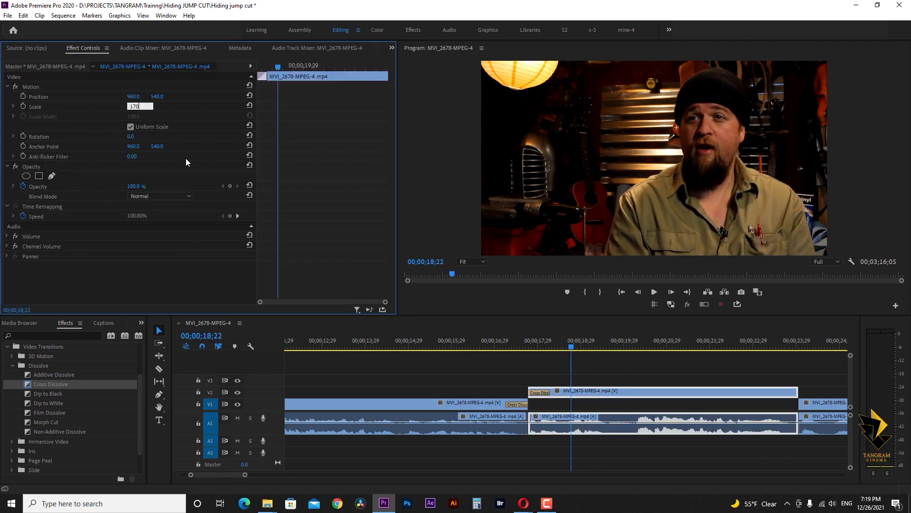
{"action": "key", "text": "Return"}
{"action": "left_click_drag", "start_coordinate": [130, 96], "coordinate": [5, 96]}
{"action": "left_click_drag", "start_coordinate": [626, 105], "coordinate": [606, 135]}
{"action": "left_click", "coordinate": [474, 345]}
{"action": "left_click", "coordinate": [523, 362]}
{"action": "key", "text": "space"}
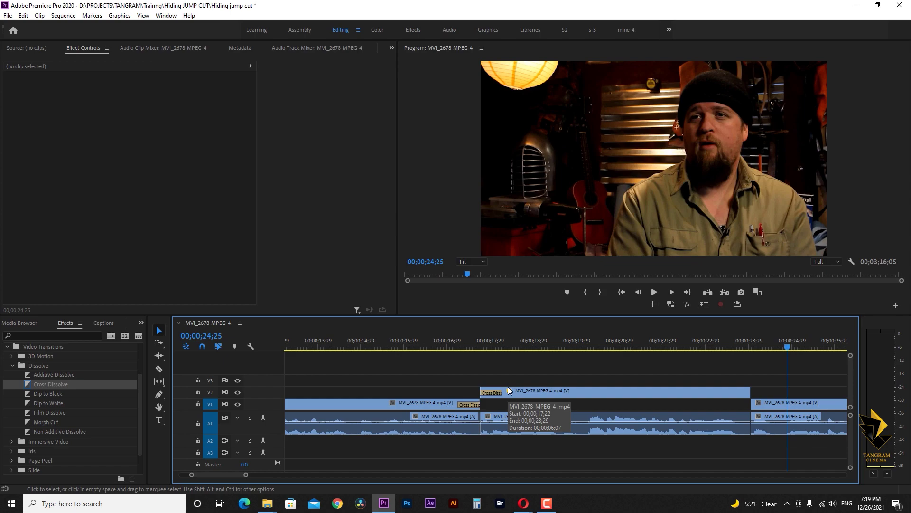
Step: Delete the cross dissolve at the end of the V1 section before the jump cut and play back from about 00;00;16;07
{"action": "left_click_drag", "start_coordinate": [475, 343], "coordinate": [448, 342]}
{"action": "left_click", "coordinate": [431, 299]}
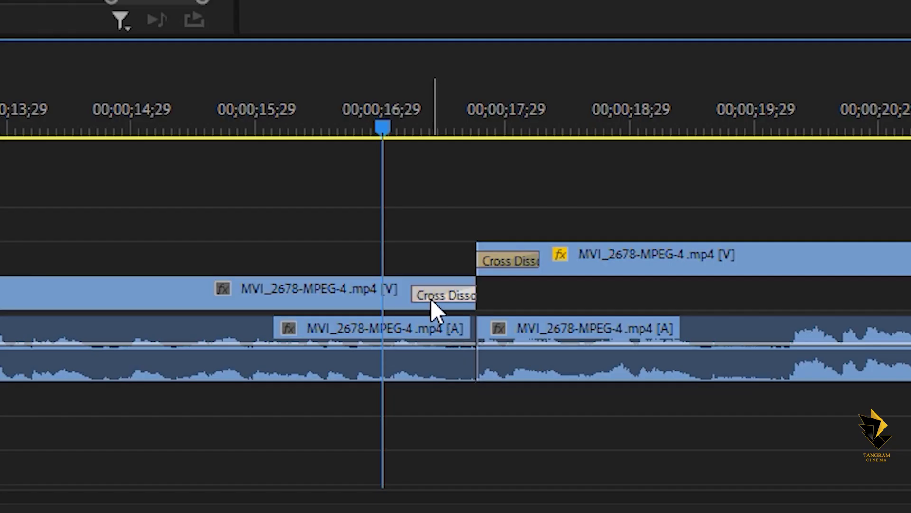
{"action": "key", "text": "Delete"}
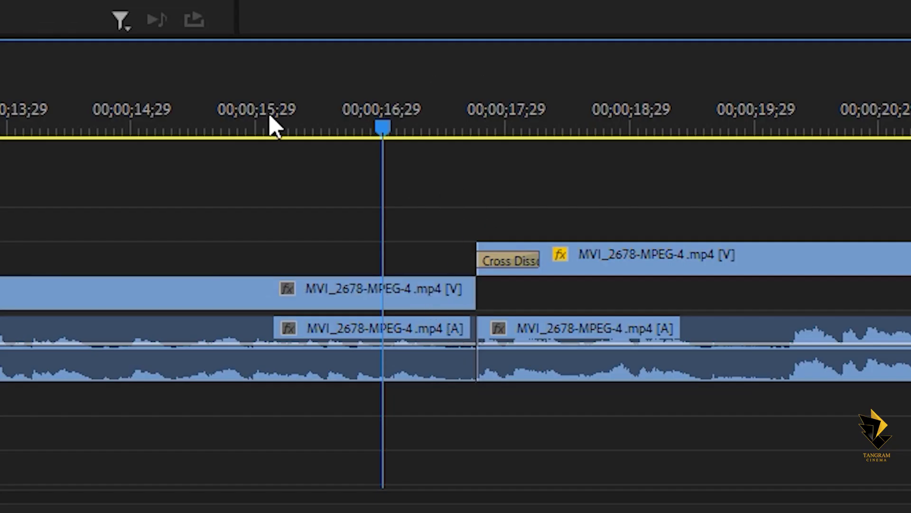
{"action": "left_click", "coordinate": [292, 127]}
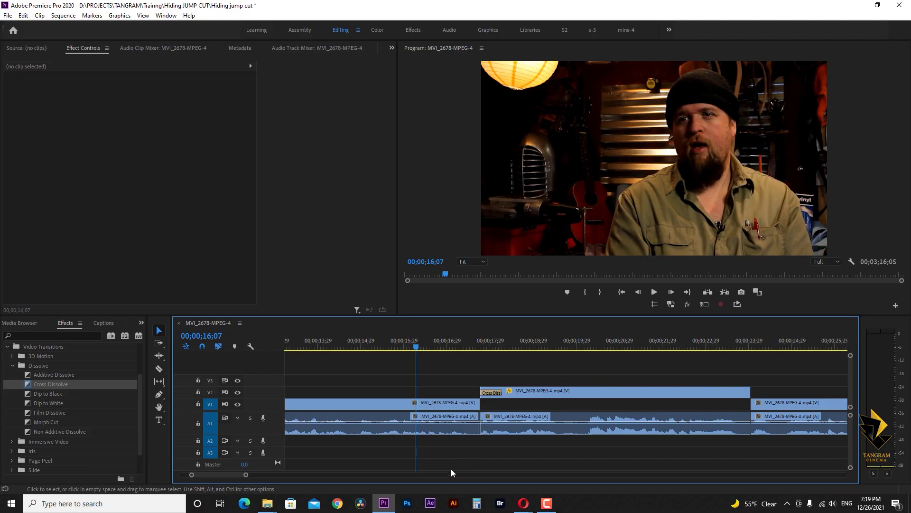
{"action": "key", "text": "space"}
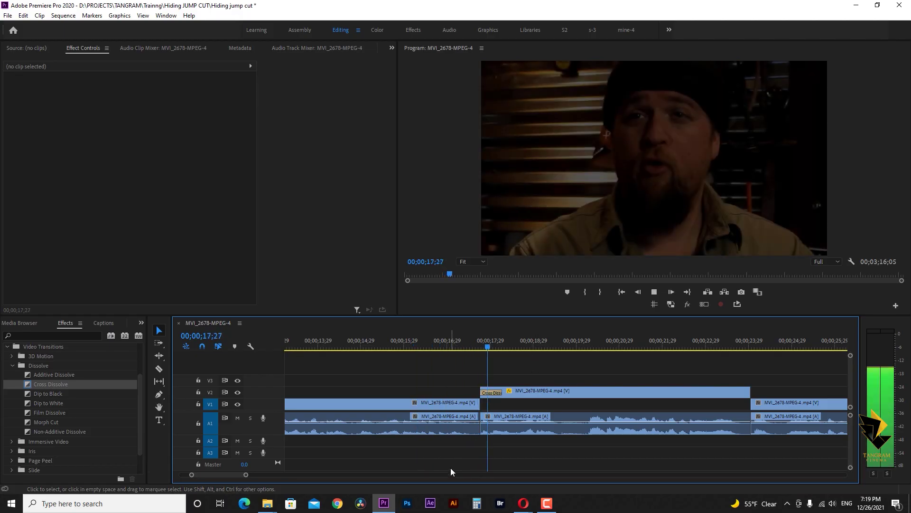
Step: Delete the cross dissolve at the start of the section on track V2
{"action": "left_click", "coordinate": [494, 392]}
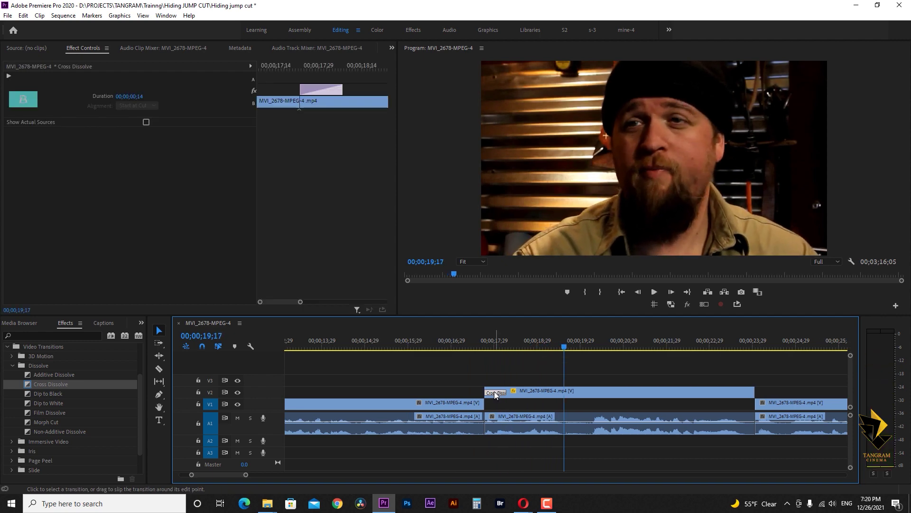
{"action": "key", "text": "Delete"}
{"action": "left_click", "coordinate": [500, 394]}
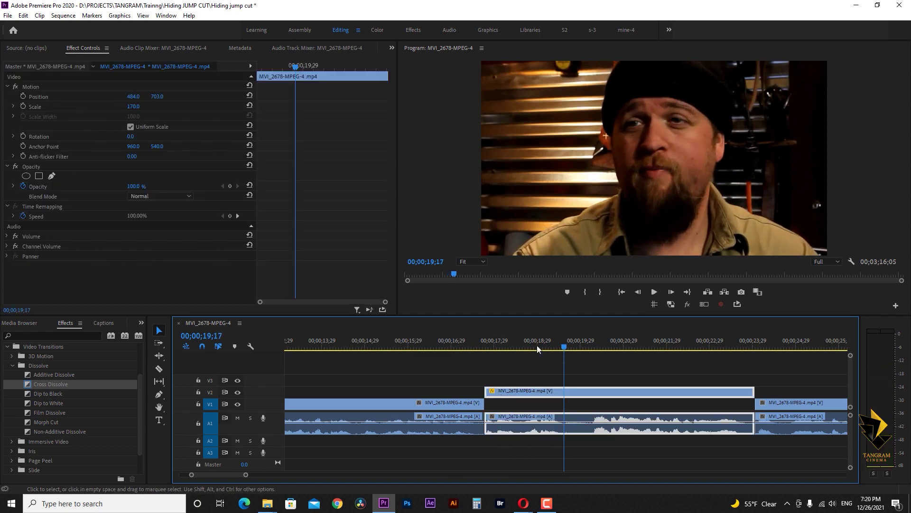
{"action": "left_click", "coordinate": [526, 374]}
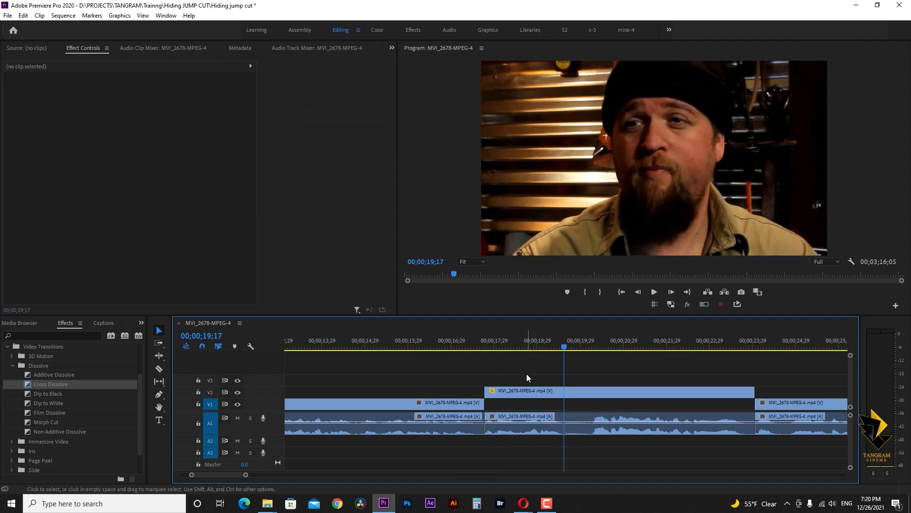
Step: Move only the video of the V2 section back down to track V1 at 00;00;17;22
{"action": "left_click", "coordinate": [516, 394], "text": "alt"}
{"action": "key", "text": "Down"}
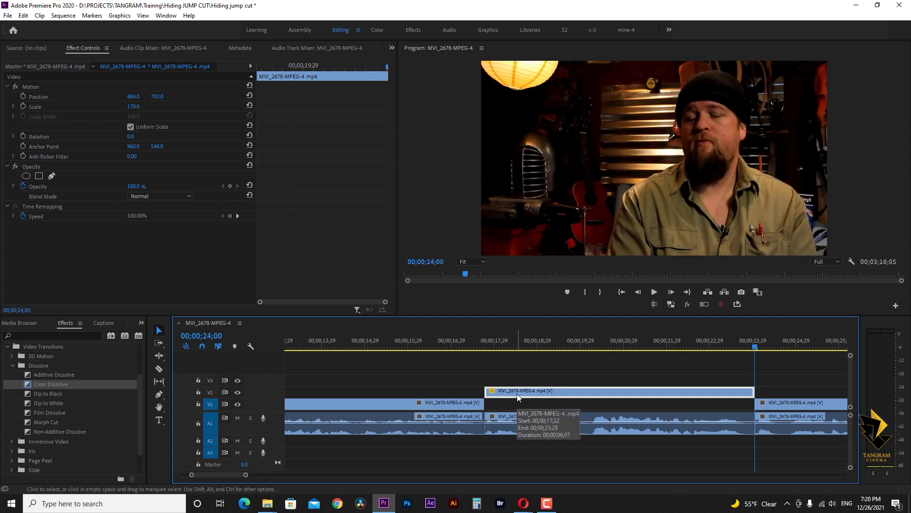
{"action": "key", "text": "Up"}
{"action": "key", "text": "alt+Down"}
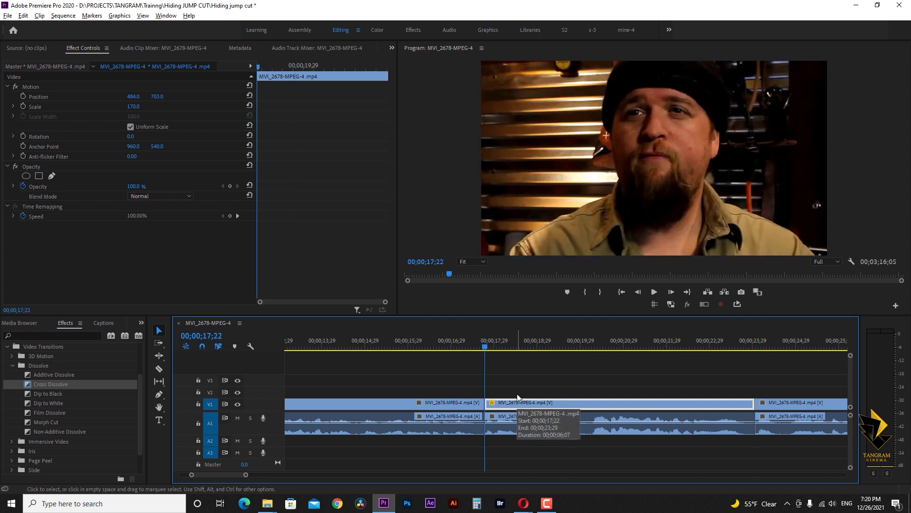
{"action": "left_click", "coordinate": [529, 359]}
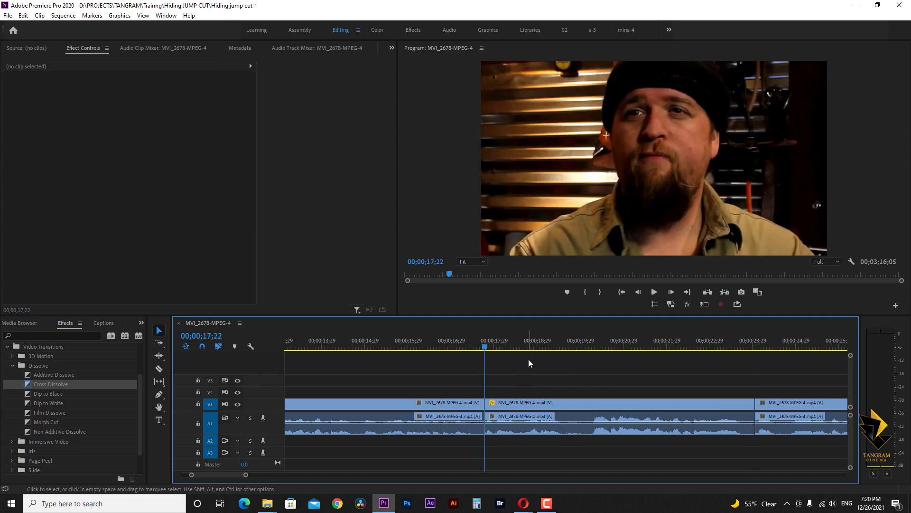
Step: Try the Dip to Black video transition on the jump cut on track V1, and remove it
{"action": "left_click", "coordinate": [514, 405]}
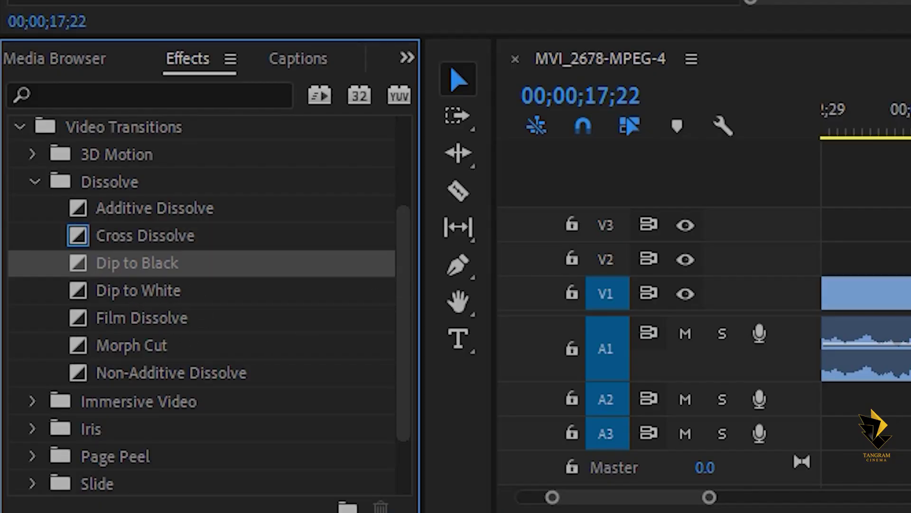
{"action": "left_click_drag", "start_coordinate": [137, 263], "coordinate": [488, 405]}
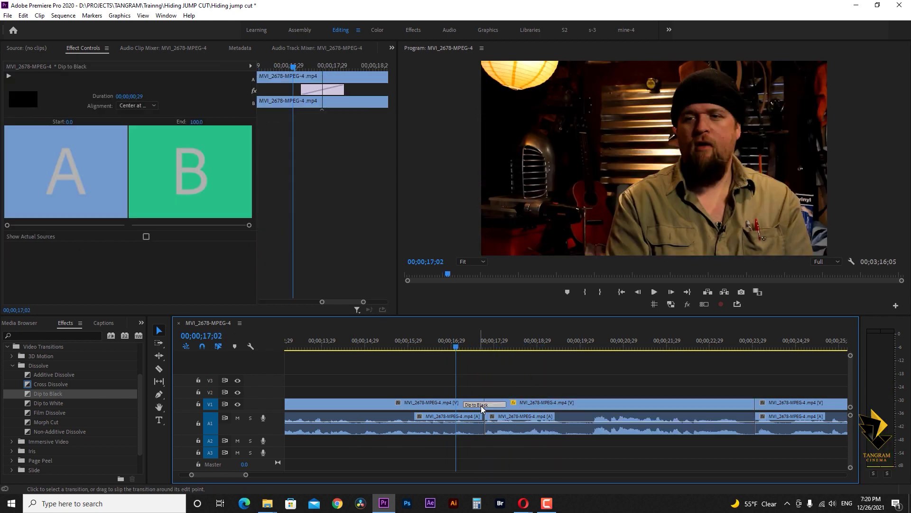
{"action": "key", "text": "Delete"}
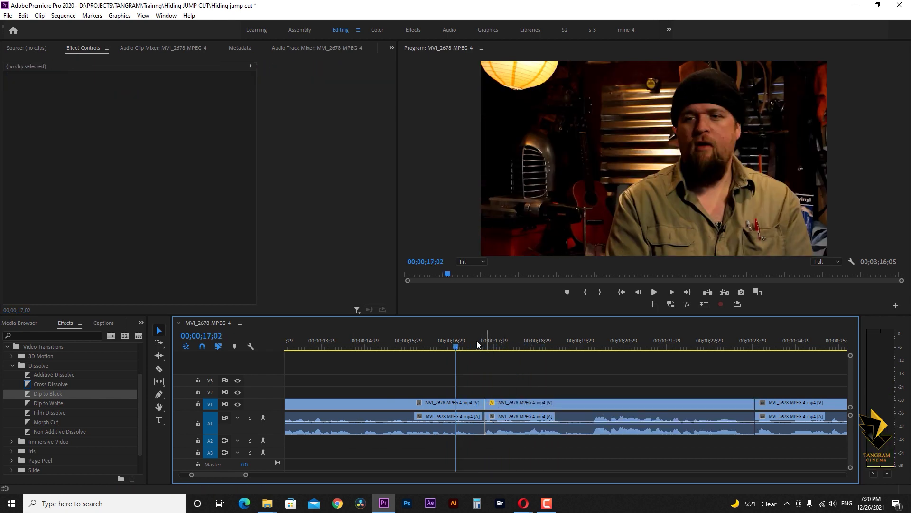
Step: Apply the Dip to White transition to the jump cut on V1, shorten it to about 00;00;00;09, and play back the join
{"action": "left_click_drag", "start_coordinate": [485, 343], "coordinate": [505, 344]}
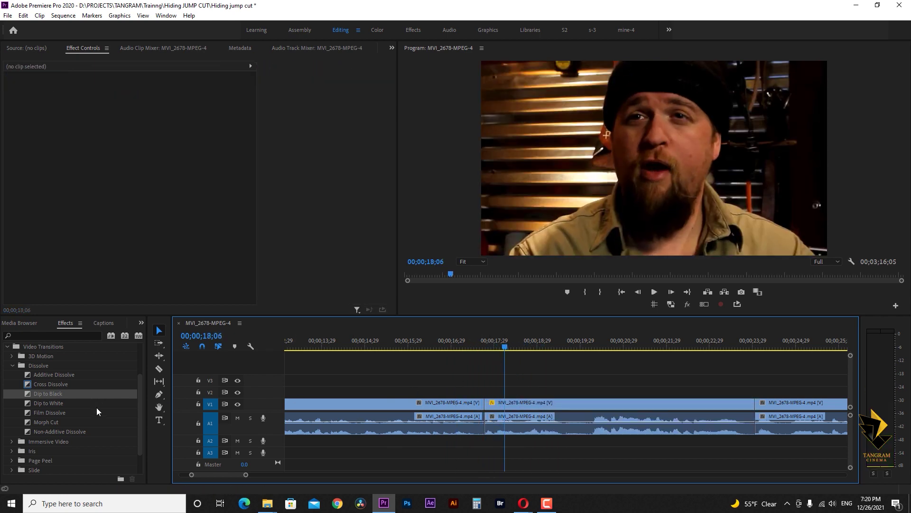
{"action": "left_click_drag", "start_coordinate": [502, 345], "coordinate": [434, 343]}
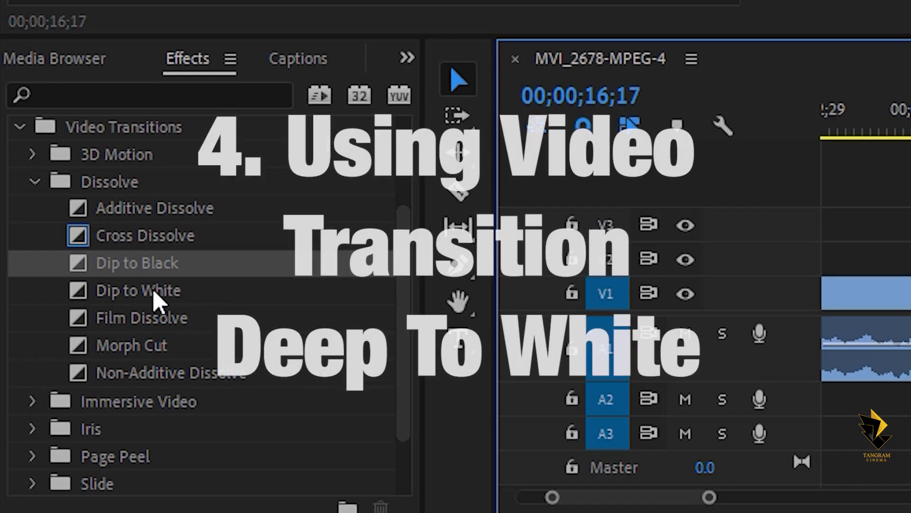
{"action": "left_click_drag", "start_coordinate": [189, 294], "coordinate": [493, 404]}
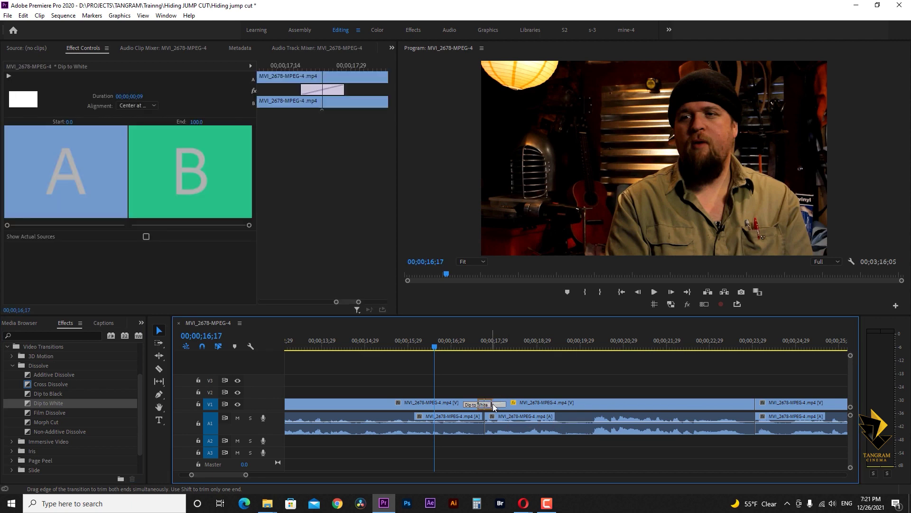
{"action": "left_click", "coordinate": [456, 363]}
{"action": "key", "text": "space"}
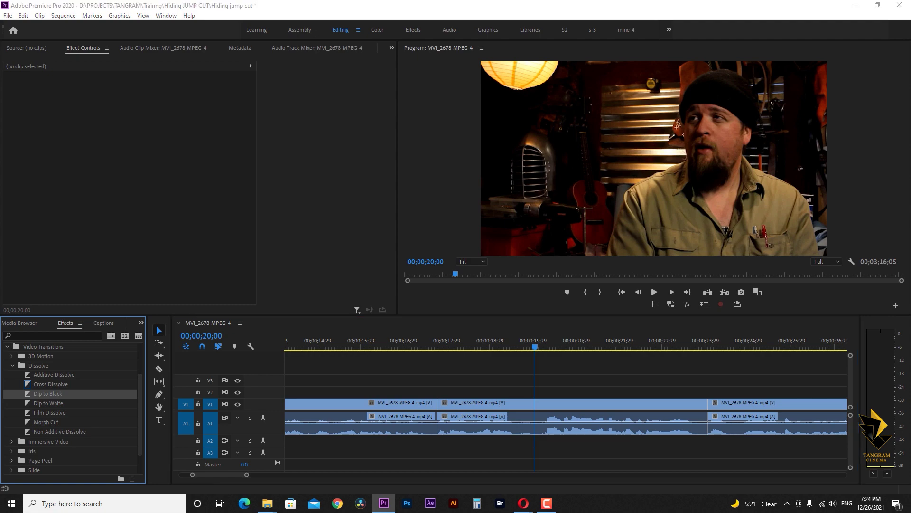
Step: Place the 4K Light Leak Streak Wipe clip on track V2 above the interview footage near the jump cut
{"action": "left_click_drag", "start_coordinate": [910, 403], "coordinate": [477, 391]}
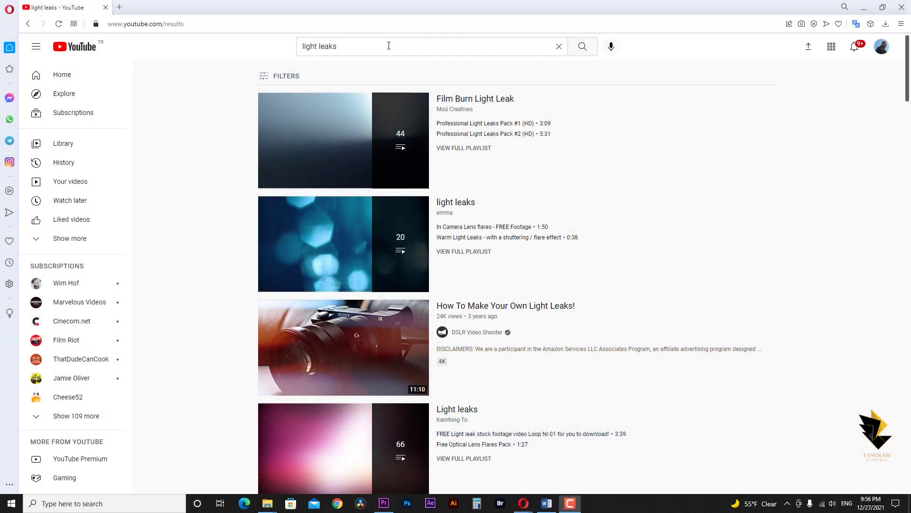
Step: Switch to YouTube in the browser and look through the search results for light leaks overlay footage
{"action": "left_click", "coordinate": [389, 46]}
{"action": "key", "text": "ctrl+a"}
{"action": "left_click", "coordinate": [817, 162]}
{"action": "scroll", "coordinate": [818, 163], "scroll_direction": "down", "scroll_amount": 7}
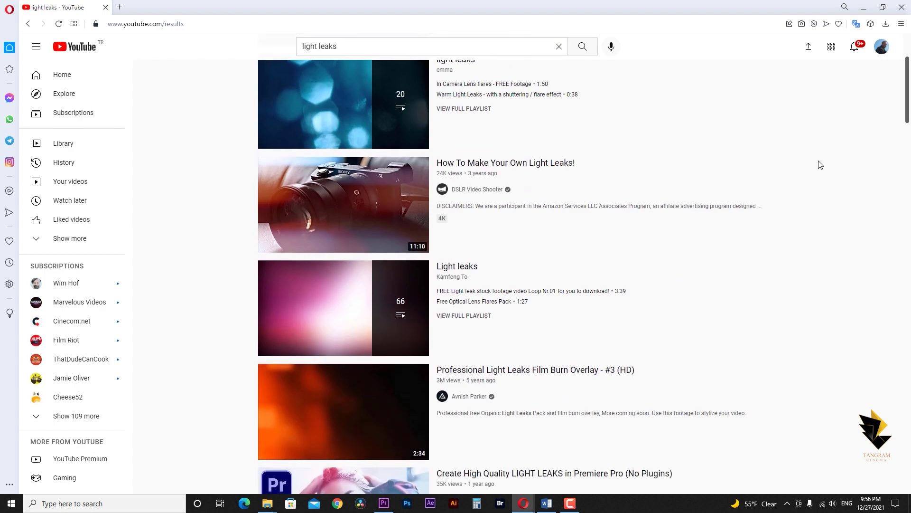
{"action": "scroll", "coordinate": [332, 239], "scroll_direction": "down", "scroll_amount": 9}
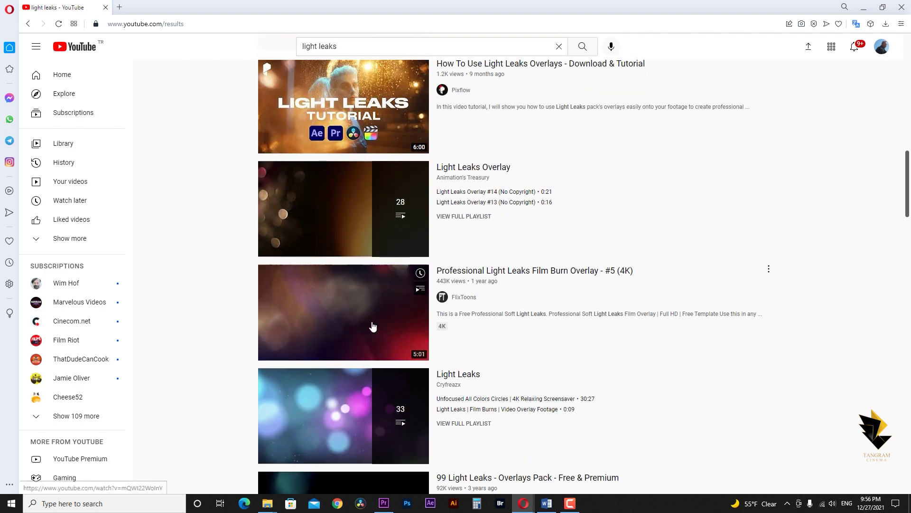
{"action": "scroll", "coordinate": [751, 355], "scroll_direction": "down", "scroll_amount": 4}
{"action": "scroll", "coordinate": [751, 355], "scroll_direction": "down", "scroll_amount": 7}
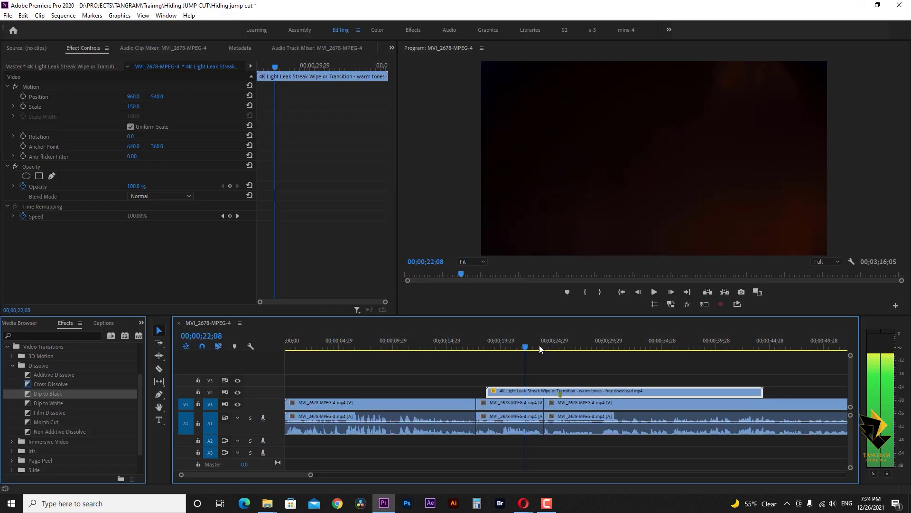
Step: Split the light leak clip on track V2 at about 00;00;18;21 and delete the part after the split
{"action": "left_click_drag", "start_coordinate": [539, 346], "coordinate": [628, 356]}
{"action": "key", "text": "="}
{"action": "key", "text": "="}
{"action": "key", "text": "ctrl+k"}
{"action": "left_click", "coordinate": [646, 391]}
{"action": "key", "text": "Delete"}
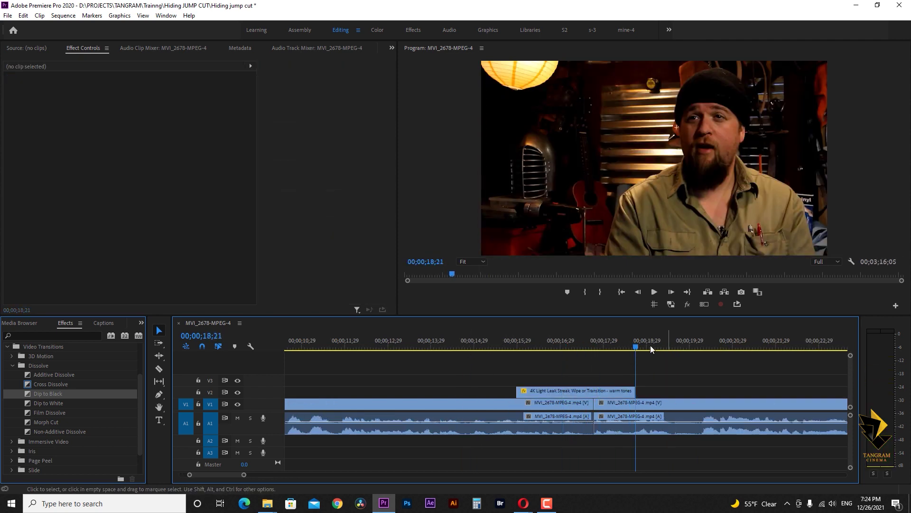
Step: Nudge the light leak clip on V2 later frame by frame until its brightest flash covers the jump cut at 00;00;17;22
{"action": "left_click", "coordinate": [590, 346]}
{"action": "left_click", "coordinate": [593, 391]}
{"action": "left_click", "coordinate": [592, 347]}
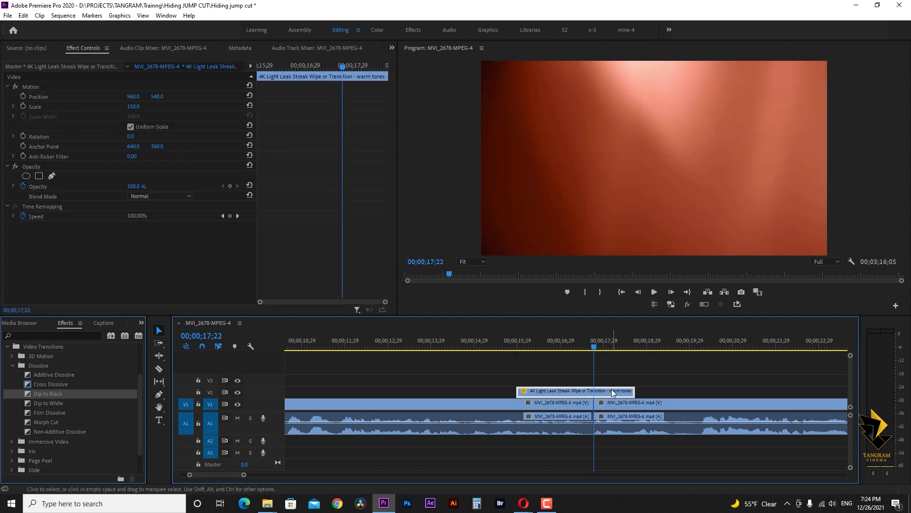
{"action": "key", "text": "alt+Right"}
{"action": "key", "text": "alt+Right"}
{"action": "key", "text": "alt+Right"}
{"action": "key", "text": "alt+Right"}
{"action": "key", "text": "alt+Right"}
{"action": "key", "text": "alt+Right"}
{"action": "key", "text": "alt+Right"}
{"action": "key", "text": "alt+Right"}
{"action": "key", "text": "alt+Right"}
{"action": "key", "text": "alt+Right"}
{"action": "key", "text": "alt+Right"}
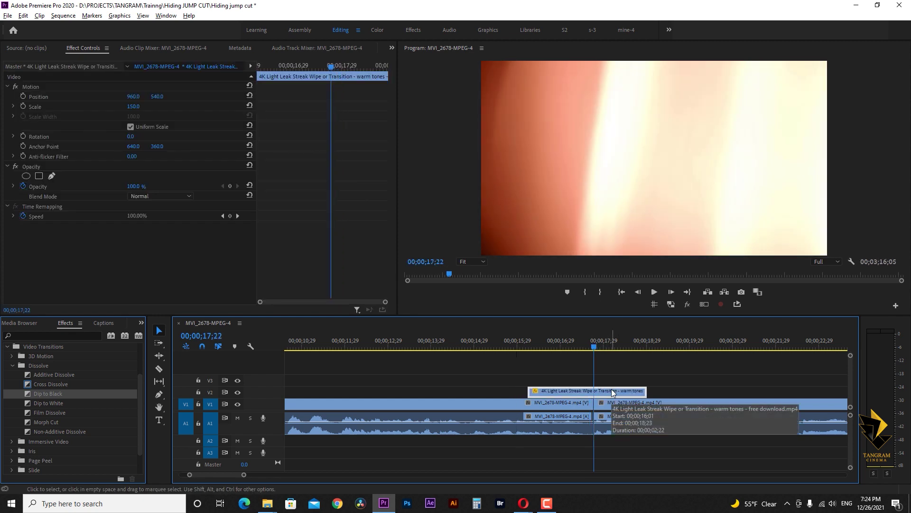
{"action": "key", "text": "alt+Right"}
{"action": "key", "text": "alt+Right"}
{"action": "key", "text": "alt+Right"}
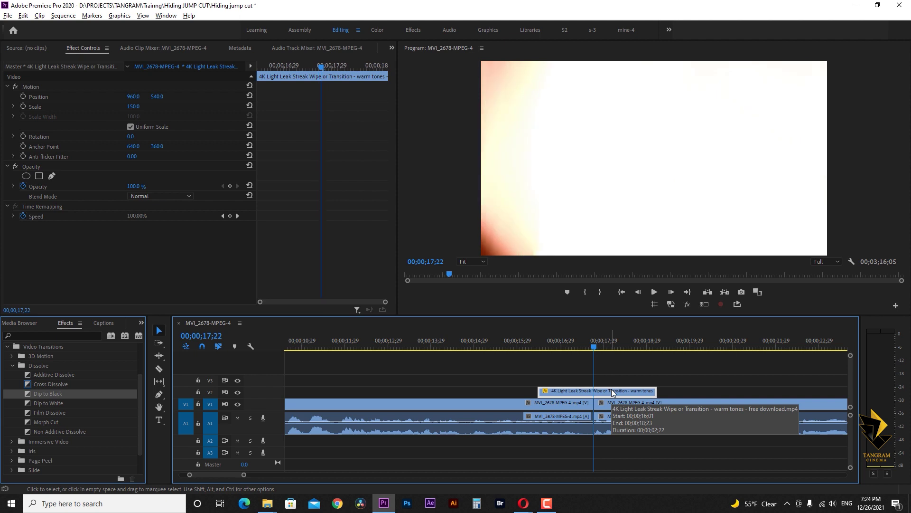
Step: Set the blend mode of the light leak clip on V2 to Screen and play back the transition over the jump cut
{"action": "left_click", "coordinate": [623, 366]}
{"action": "left_click_drag", "start_coordinate": [581, 341], "coordinate": [573, 342]}
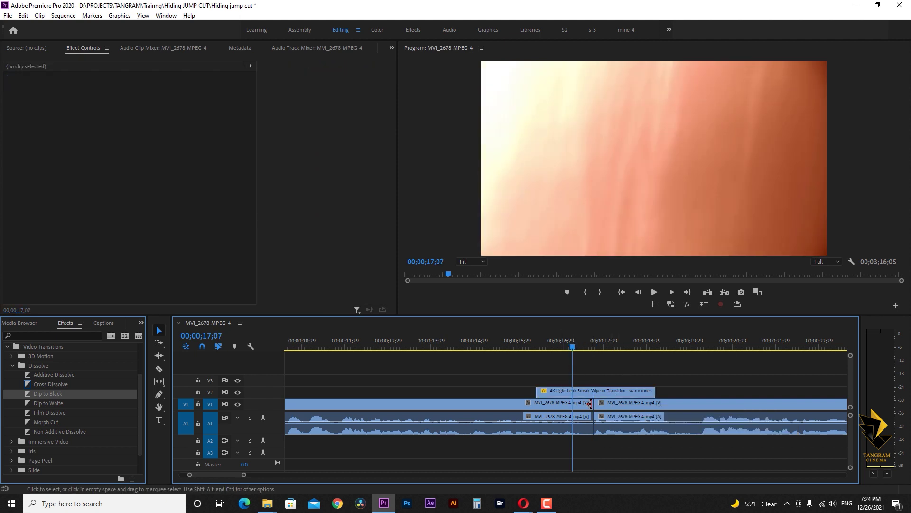
{"action": "left_click", "coordinate": [591, 391]}
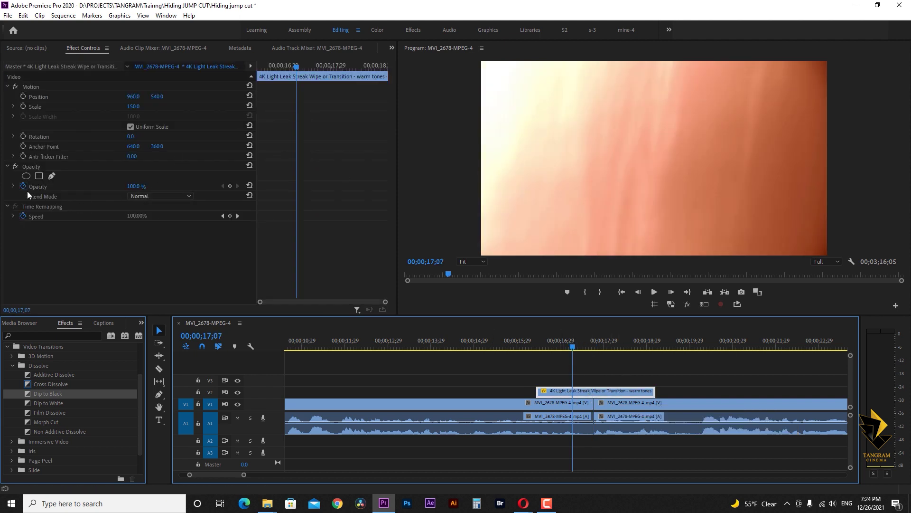
{"action": "left_click", "coordinate": [143, 197]}
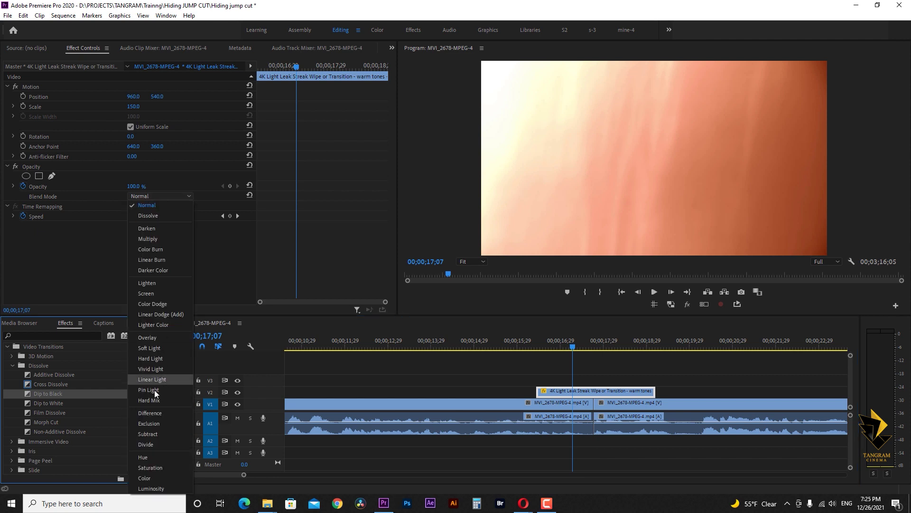
{"action": "left_click", "coordinate": [156, 293]}
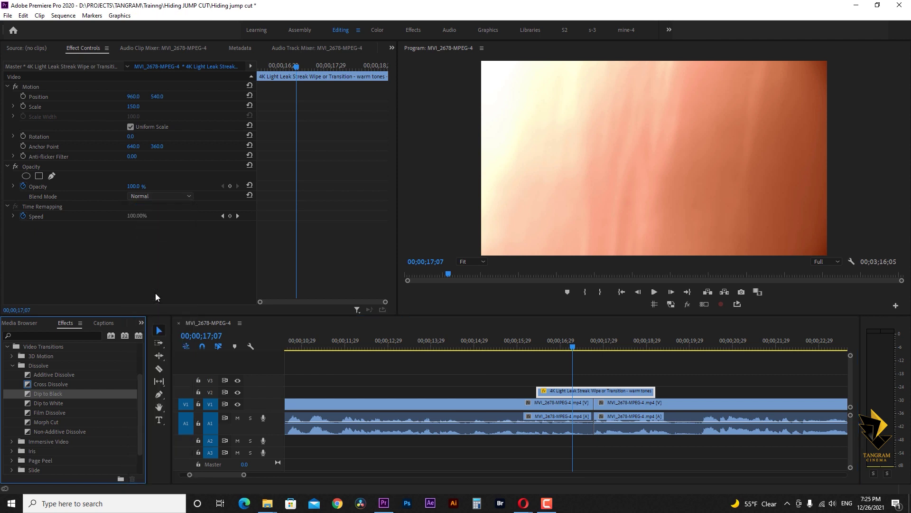
{"action": "left_click_drag", "start_coordinate": [524, 336], "coordinate": [476, 435]}
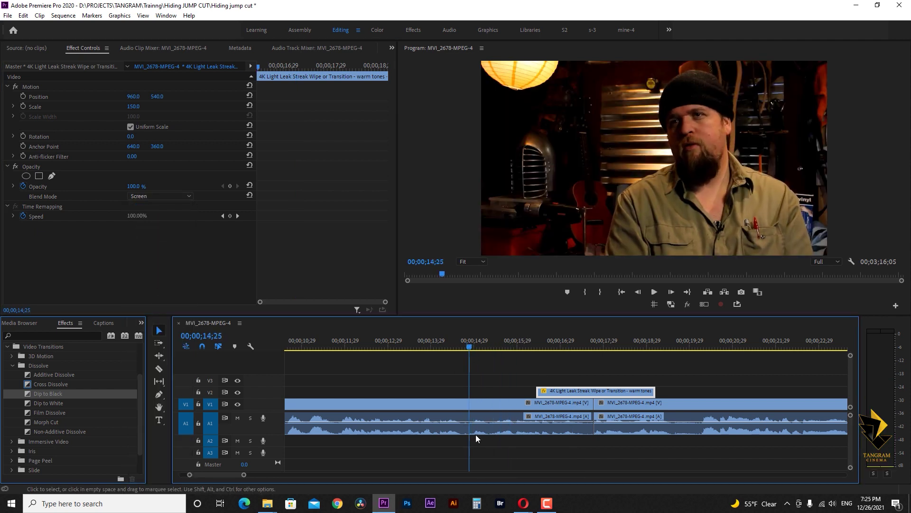
{"action": "key", "text": "space"}
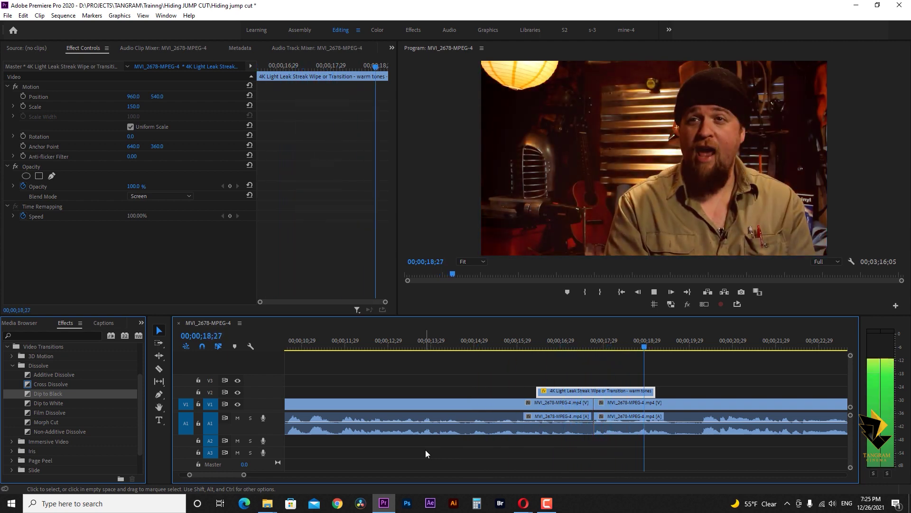
Step: Set the speed of the light leak clip on V2 to 200%
{"action": "right_click", "coordinate": [624, 394]}
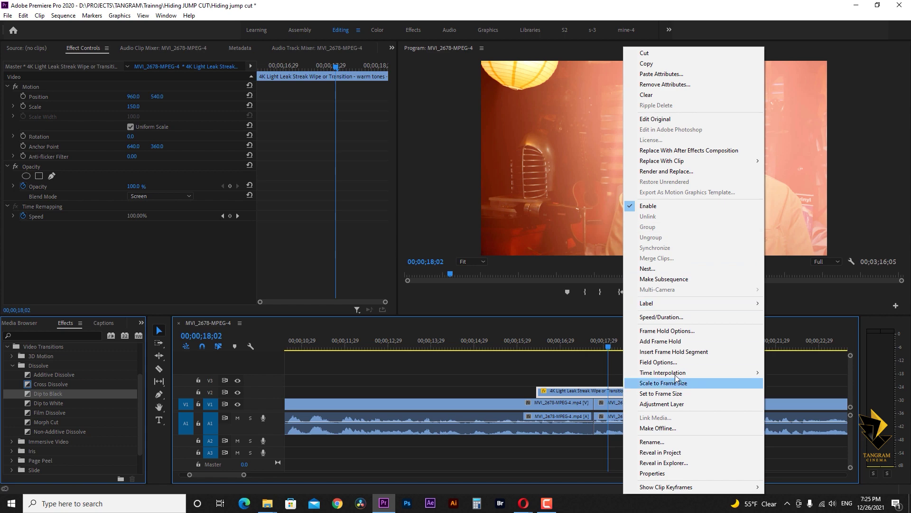
{"action": "left_click", "coordinate": [662, 317]}
{"action": "type", "text": "200"}
{"action": "key", "text": "Return"}
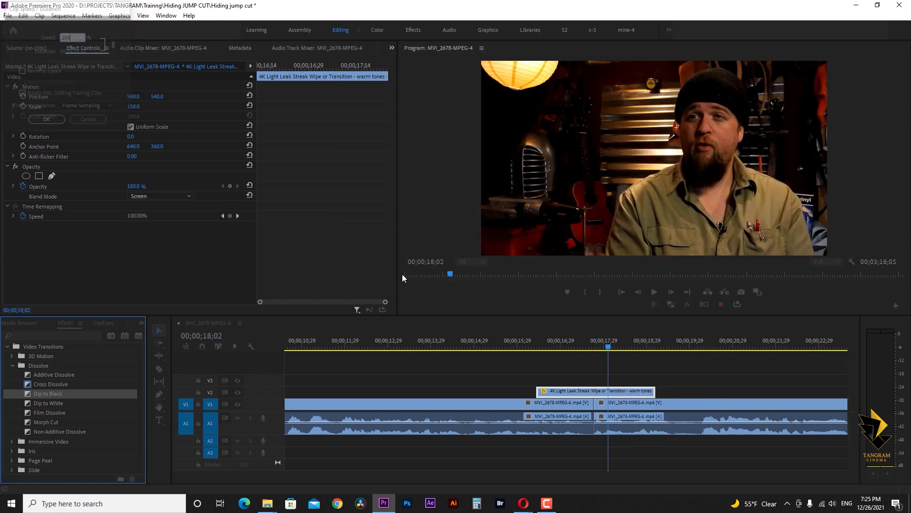
Step: Move the shortened light leak clip on V2 so it is centred over the jump cut at 00;00;17;22, and play back the result
{"action": "left_click_drag", "start_coordinate": [589, 349], "coordinate": [592, 348]}
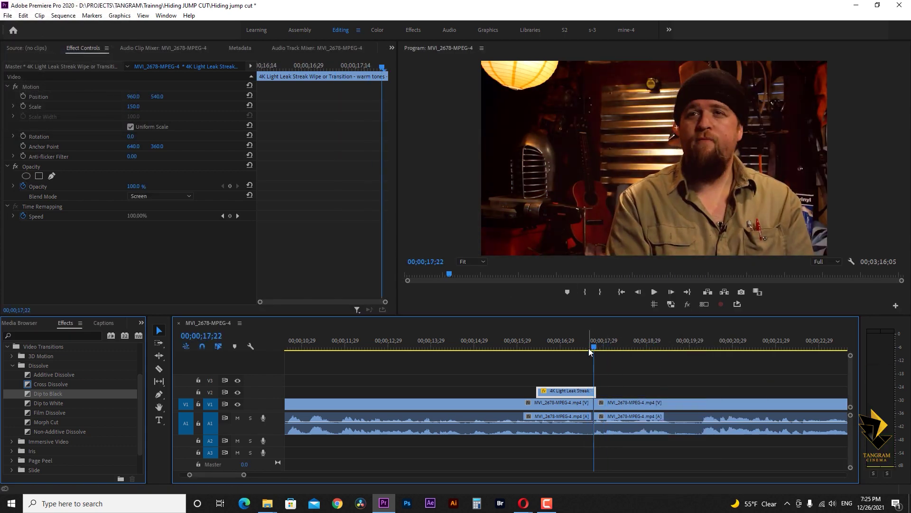
{"action": "left_click_drag", "start_coordinate": [563, 394], "coordinate": [593, 394]}
{"action": "left_click", "coordinate": [514, 345]}
{"action": "key", "text": "space"}
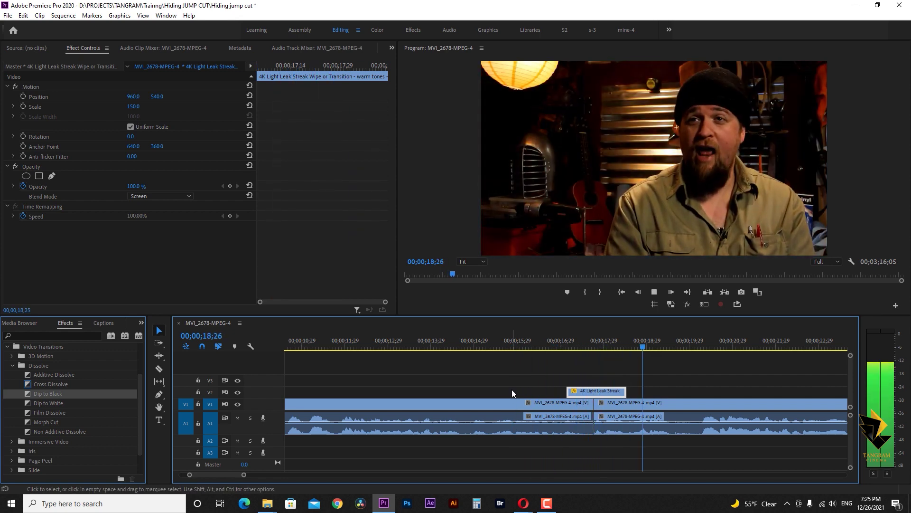
{"action": "key", "text": "space"}
Step: Reframe the V1 clip after the jump cut to scale 170 and position 470, 698, and play back the light leak transition
{"action": "left_click", "coordinate": [632, 404]}
{"action": "left_click", "coordinate": [135, 106]}
{"action": "type", "text": "170"}
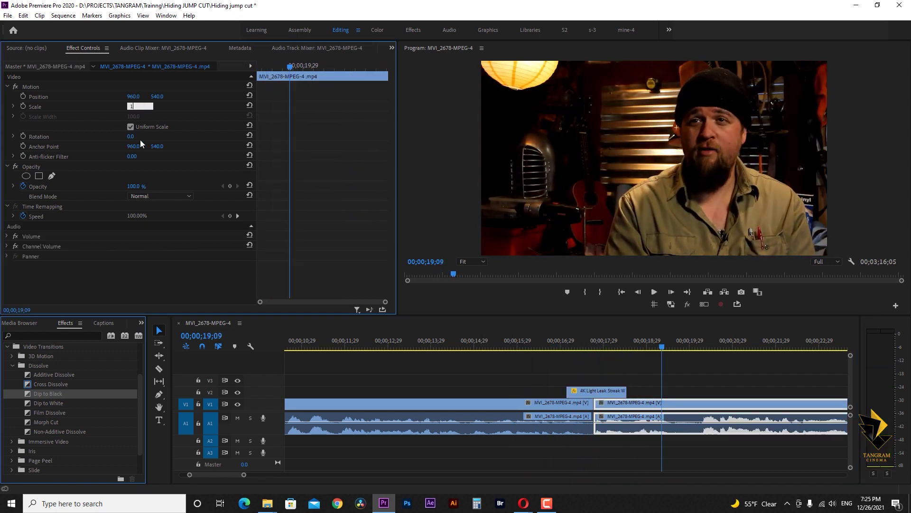
{"action": "key", "text": "Return"}
{"action": "left_click_drag", "start_coordinate": [139, 97], "coordinate": [232, 100]}
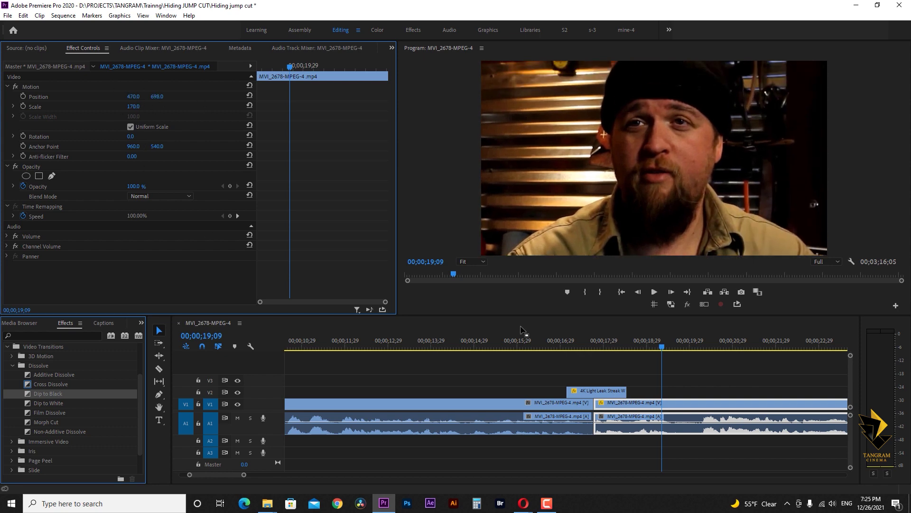
{"action": "left_click", "coordinate": [523, 343]}
{"action": "key", "text": "space"}
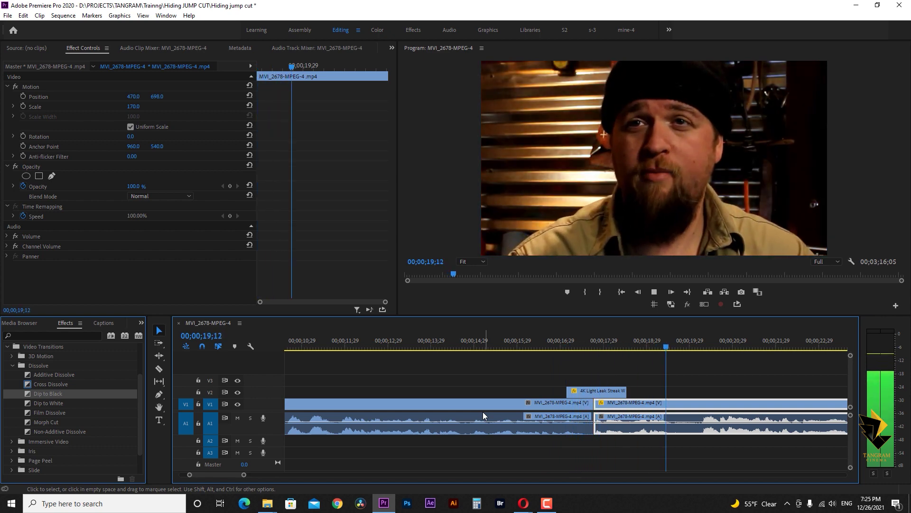
{"action": "key", "text": "minus"}
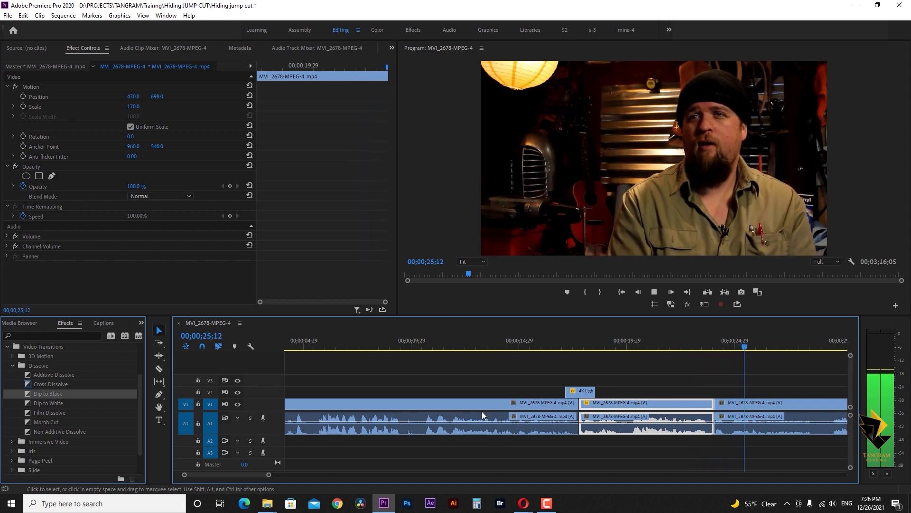
{"action": "key", "text": "space"}
{"action": "left_click", "coordinate": [557, 337]}
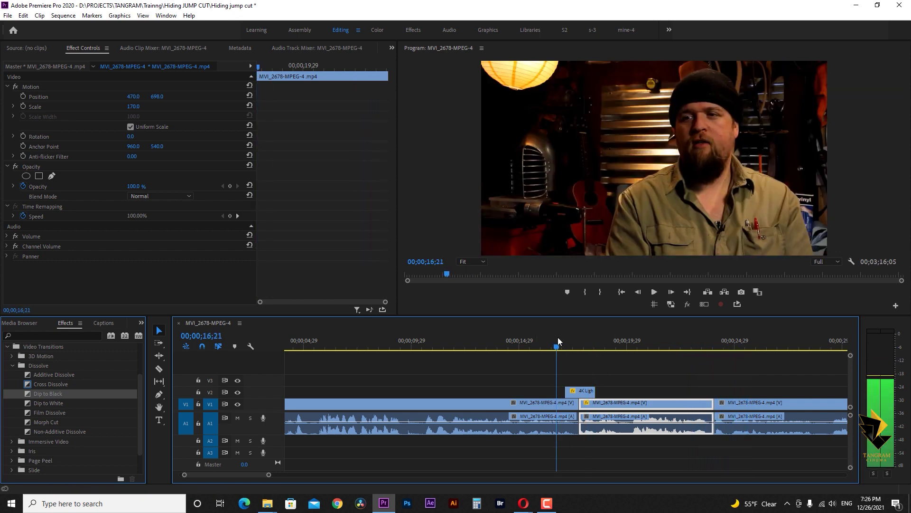